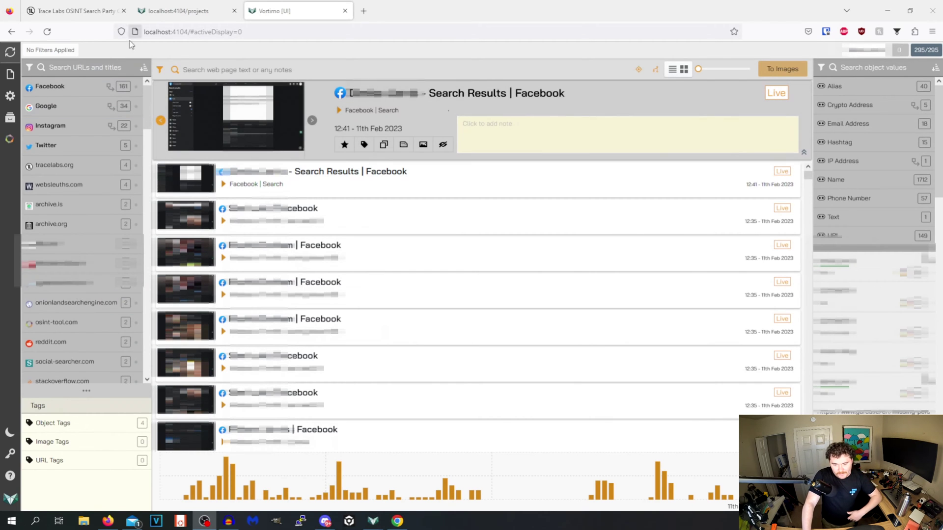
{"action": "scroll", "coordinate": [109, 294], "scroll_direction": "down", "scroll_amount": 2}
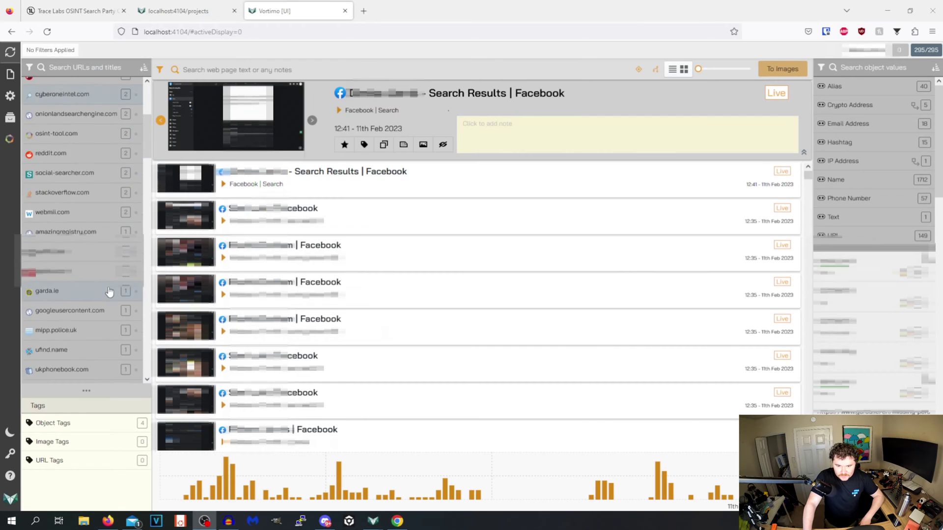
{"action": "scroll", "coordinate": [109, 295], "scroll_direction": "up", "scroll_amount": 2}
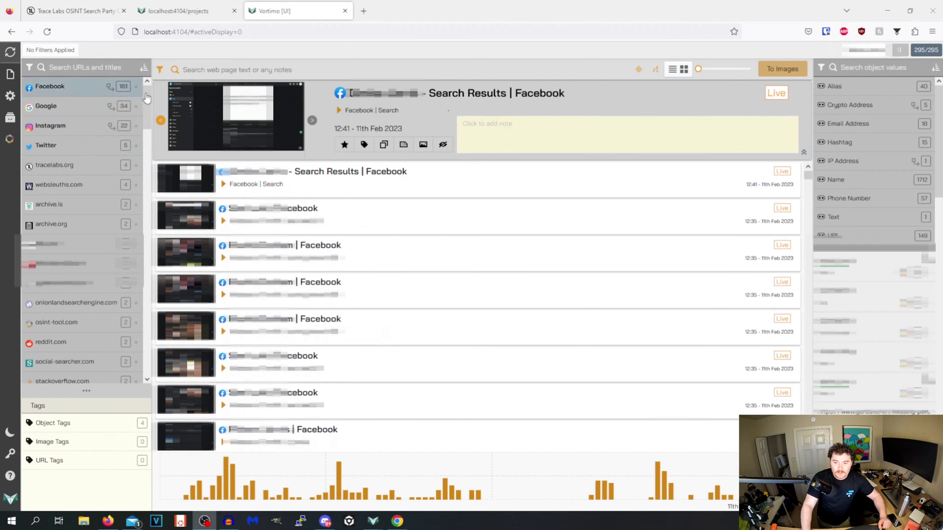
{"action": "scroll", "coordinate": [412, 316], "scroll_direction": "down", "scroll_amount": 5}
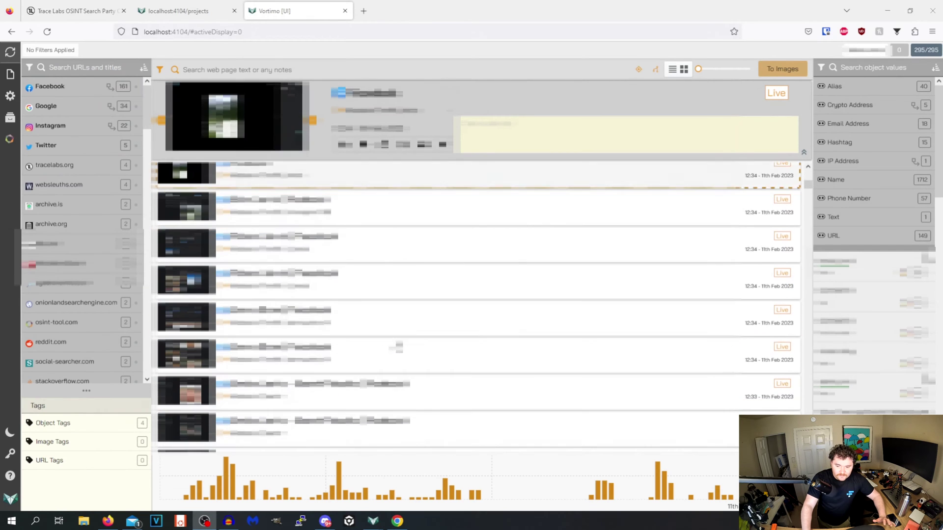
{"action": "scroll", "coordinate": [435, 357], "scroll_direction": "down", "scroll_amount": 10}
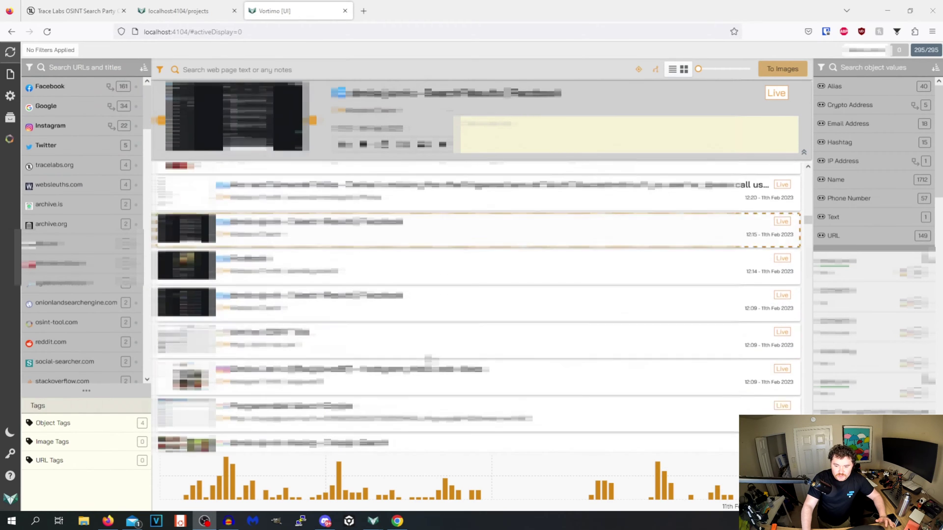
{"action": "scroll", "coordinate": [423, 361], "scroll_direction": "down", "scroll_amount": 10}
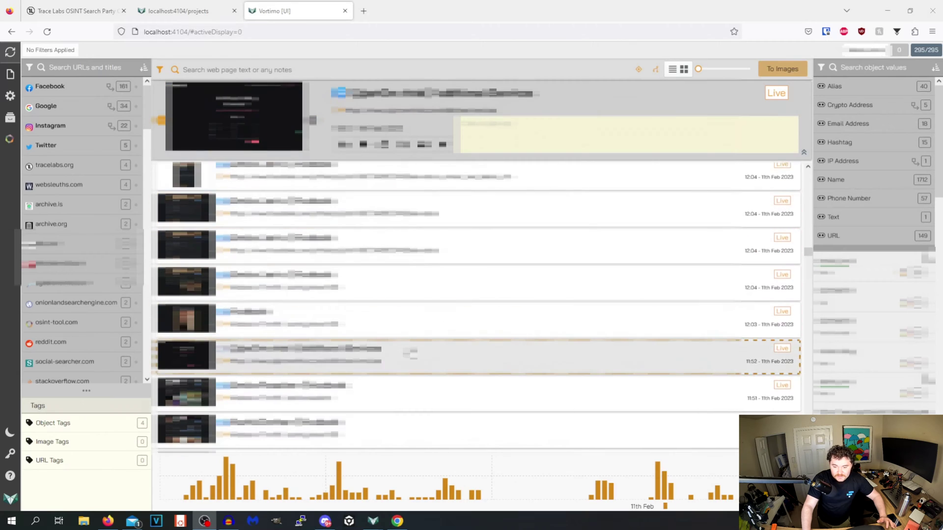
{"action": "scroll", "coordinate": [422, 339], "scroll_direction": "down", "scroll_amount": 2}
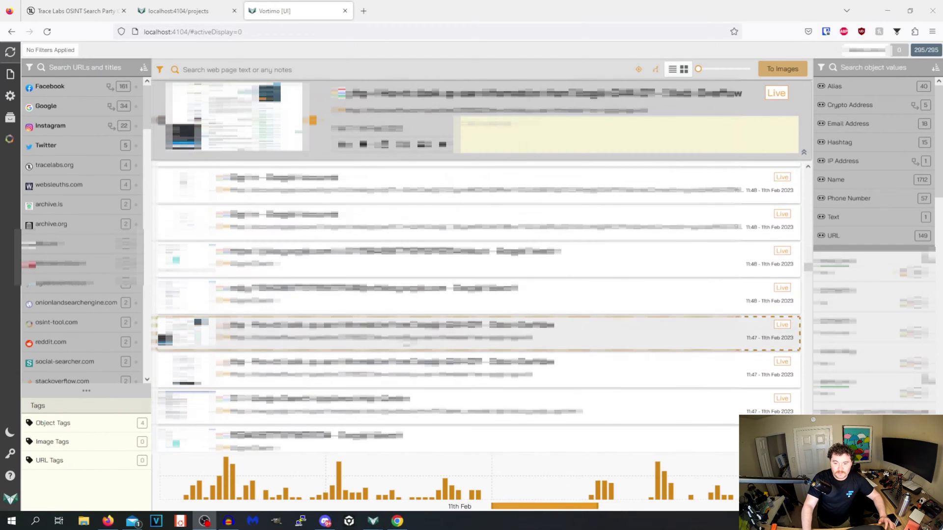
{"action": "scroll", "coordinate": [422, 339], "scroll_direction": "up", "scroll_amount": 10}
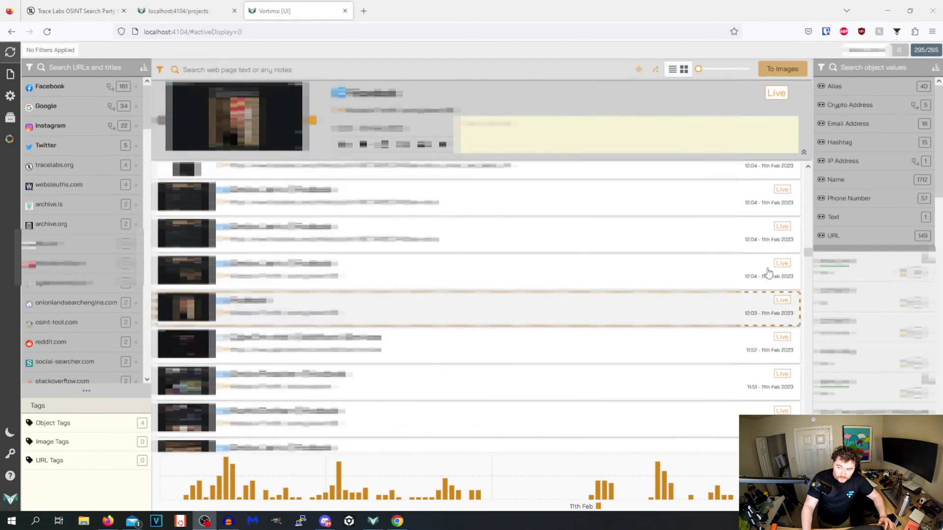
{"action": "left_click_drag", "start_coordinate": [805, 251], "coordinate": [794, 157]}
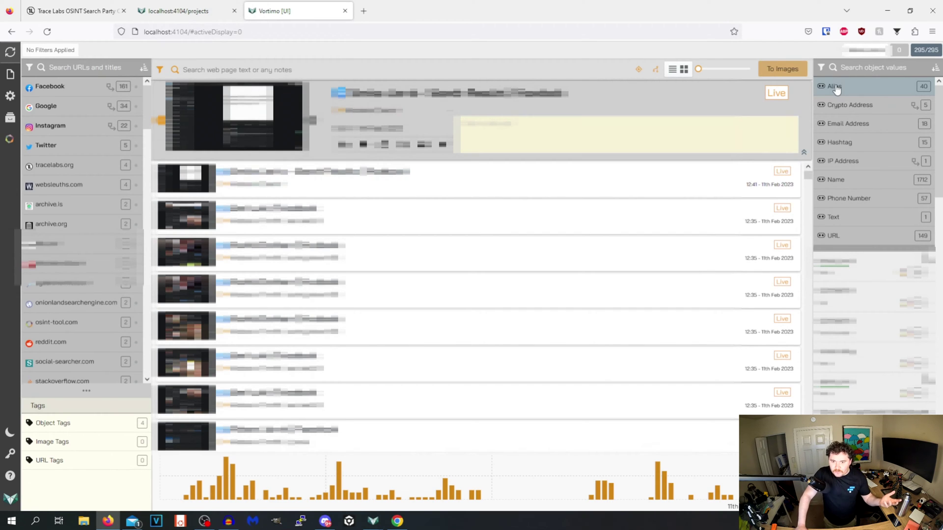
{"action": "left_click", "coordinate": [310, 71]}
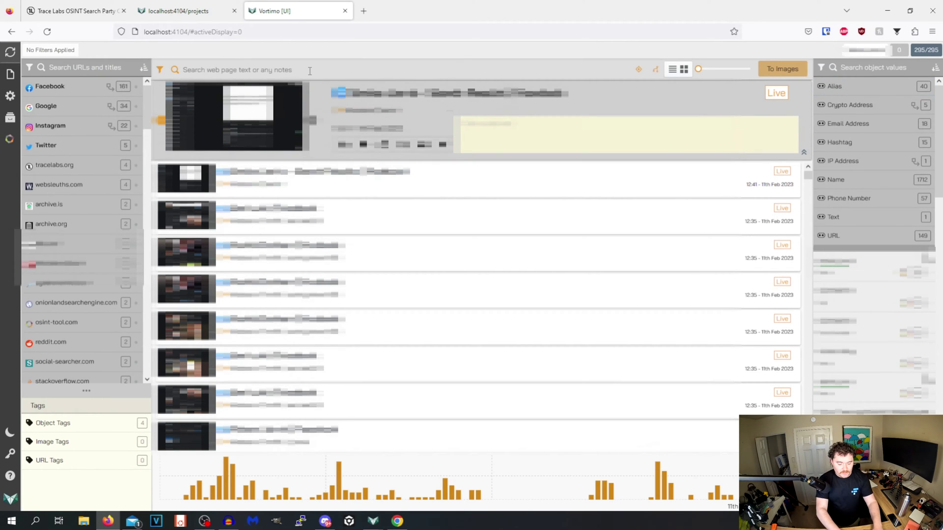
- Search captured page text for 'health' and show the second matching page's details
{"action": "type", "text": "health"}
{"action": "key", "text": "Return"}
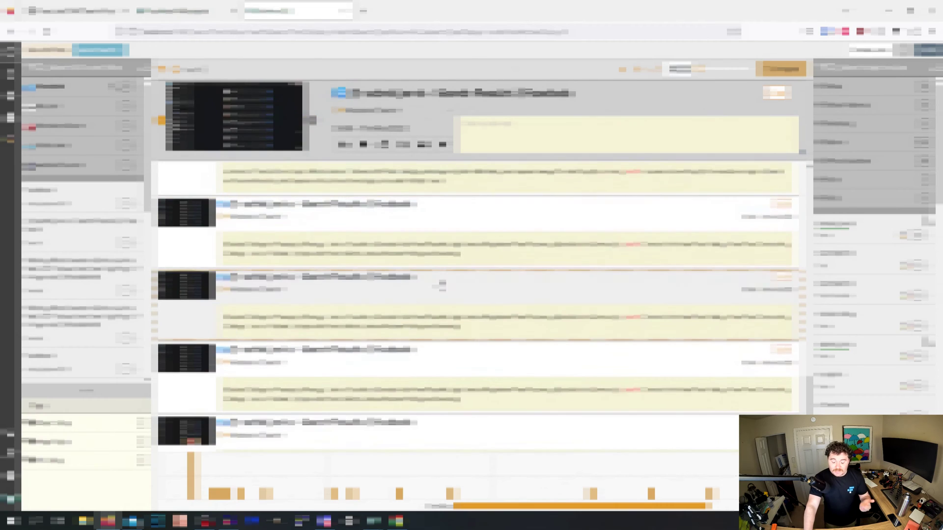
{"action": "scroll", "coordinate": [442, 283], "scroll_direction": "down", "scroll_amount": 1}
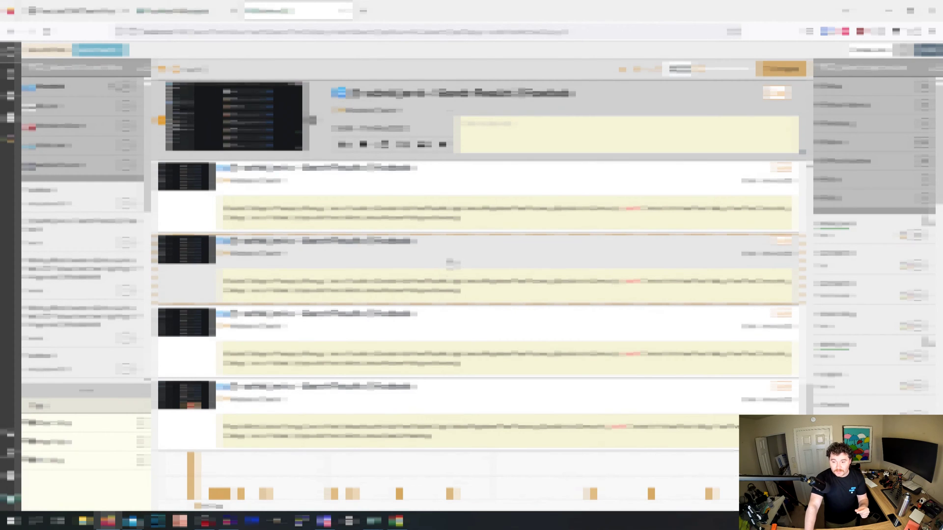
{"action": "left_click", "coordinate": [445, 269]}
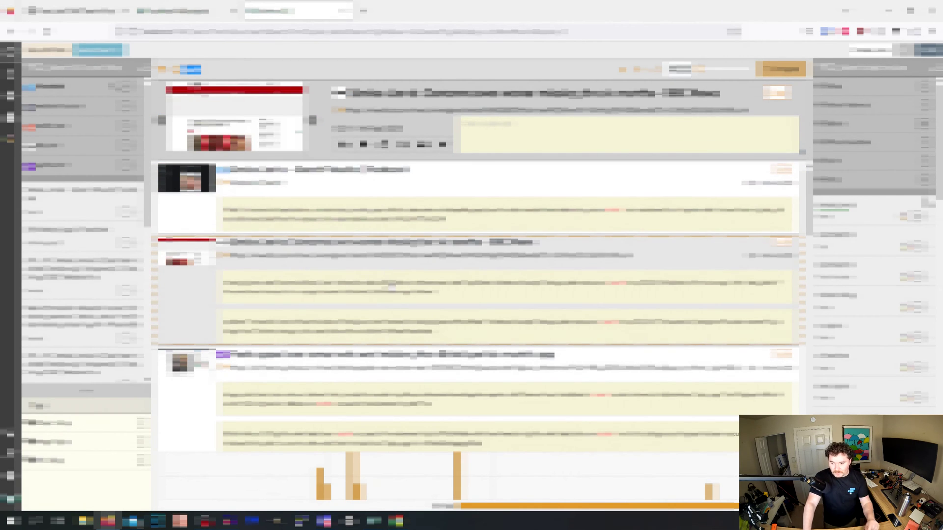
- Copy the URL of the second matching captured page from its context menu
{"action": "right_click", "coordinate": [417, 281]}
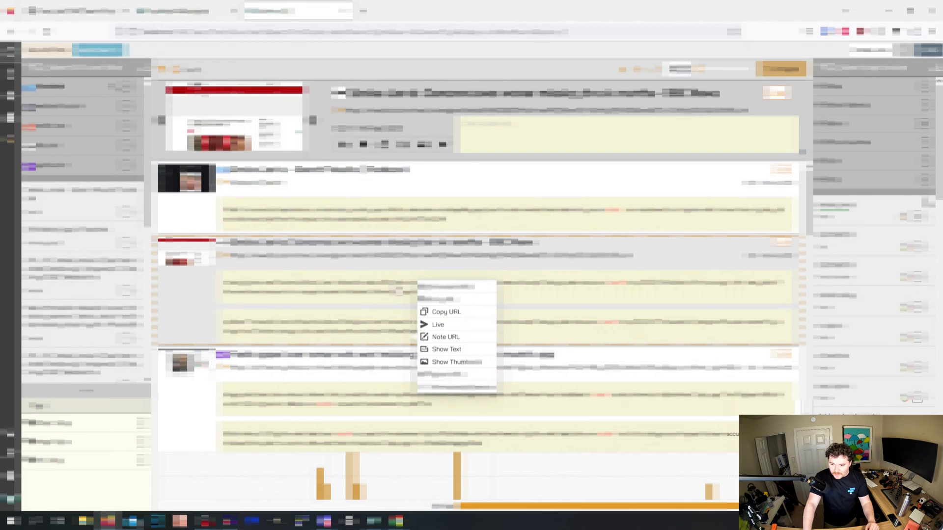
{"action": "left_click", "coordinate": [428, 312]}
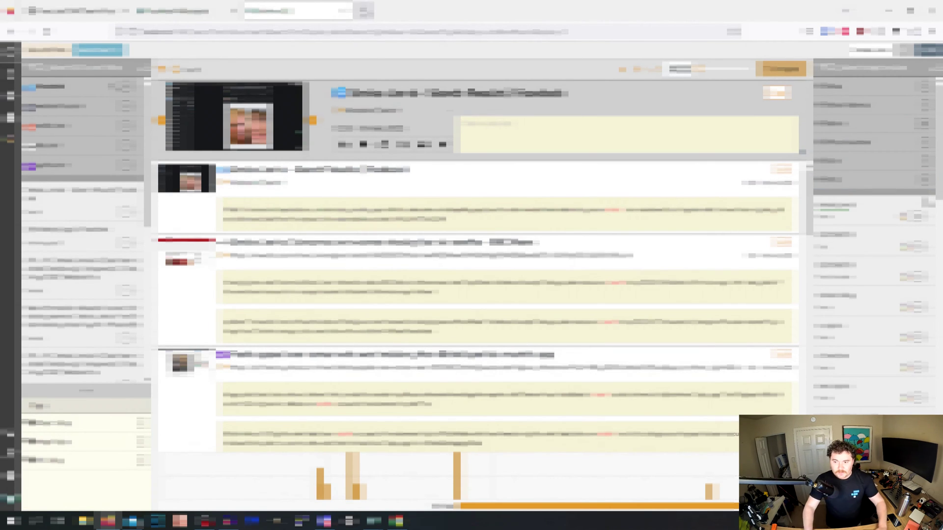
{"action": "left_click", "coordinate": [363, 11]}
- Send the selected channel owner's name to all linked search sites with Open all
{"action": "type", "text": "google drive"}
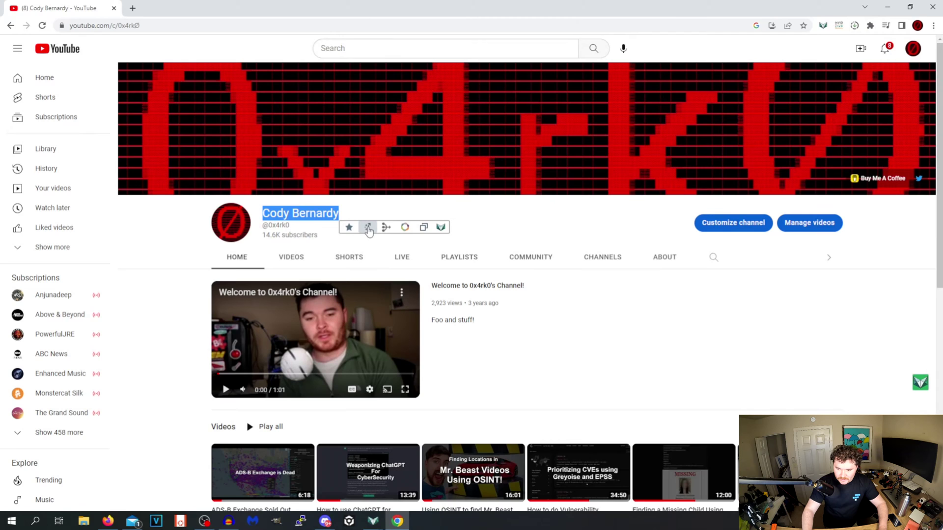
{"action": "left_click", "coordinate": [368, 228]}
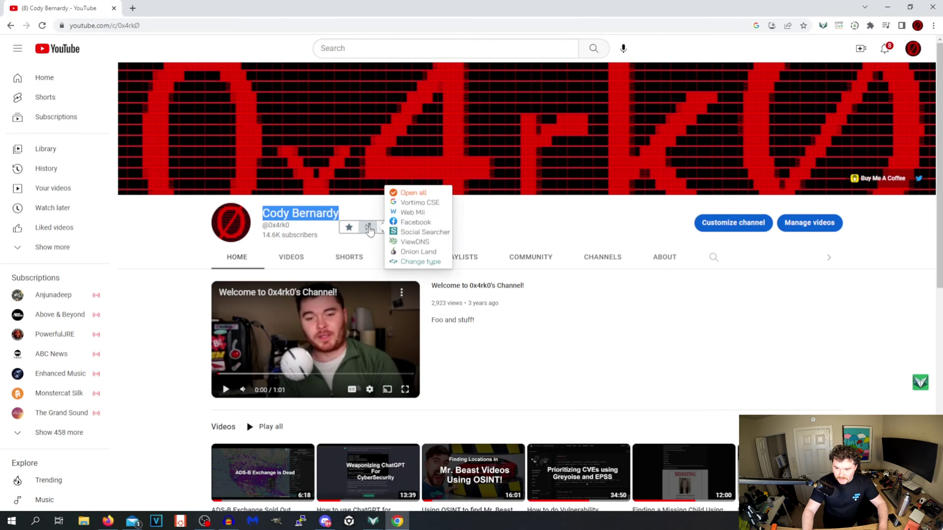
{"action": "left_click", "coordinate": [395, 191]}
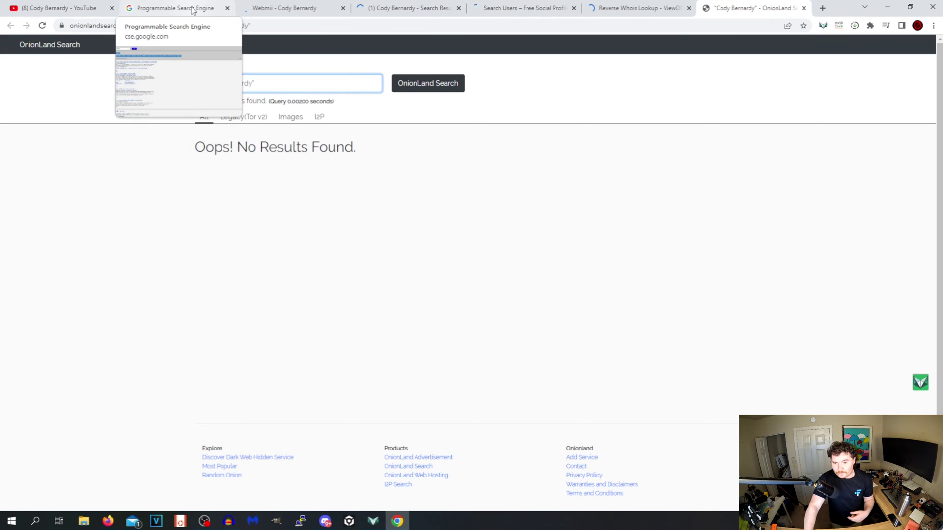
- Scroll through the Programmable Search Engine results for the name, then switch to Webmii
{"action": "left_click", "coordinate": [192, 12]}
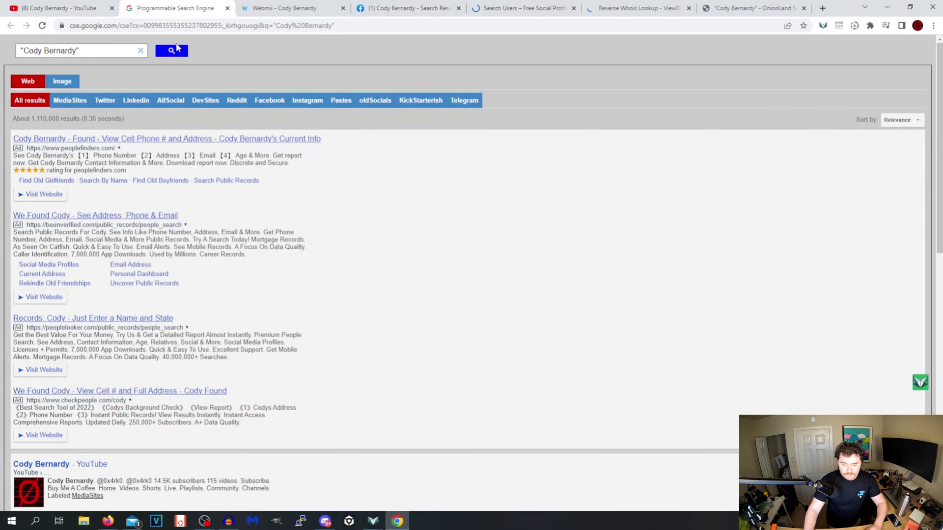
{"action": "scroll", "coordinate": [330, 36], "scroll_direction": "down", "scroll_amount": 3}
{"action": "scroll", "coordinate": [306, 71], "scroll_direction": "up", "scroll_amount": 3}
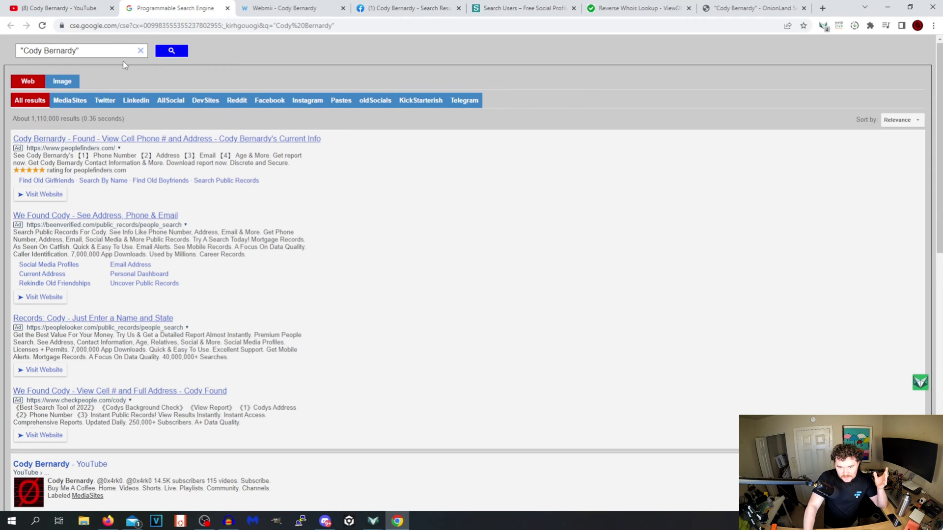
{"action": "scroll", "coordinate": [132, 94], "scroll_direction": "down", "scroll_amount": 6}
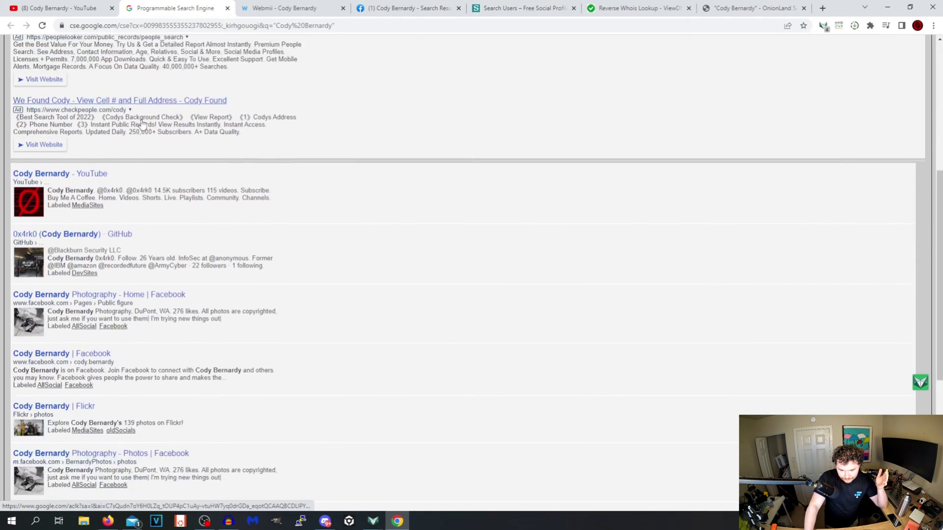
{"action": "scroll", "coordinate": [142, 124], "scroll_direction": "down", "scroll_amount": 6}
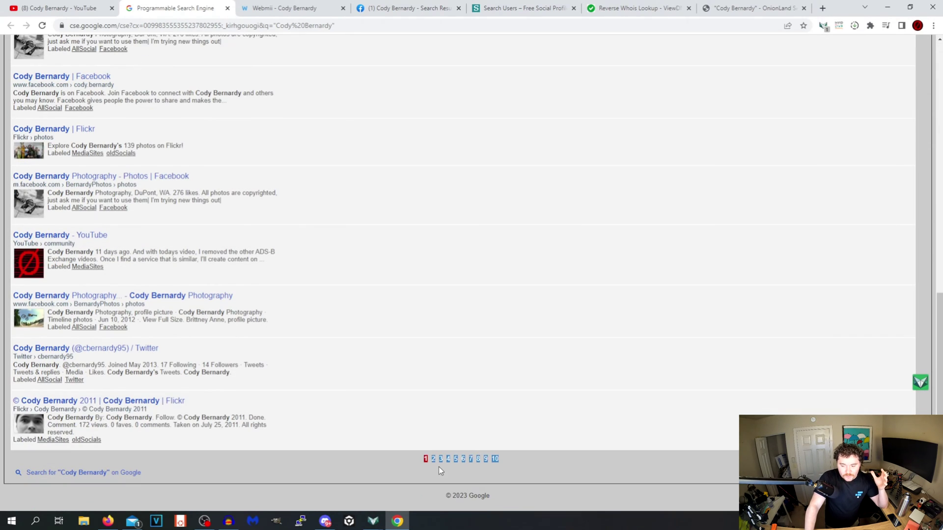
{"action": "left_click", "coordinate": [277, 9]}
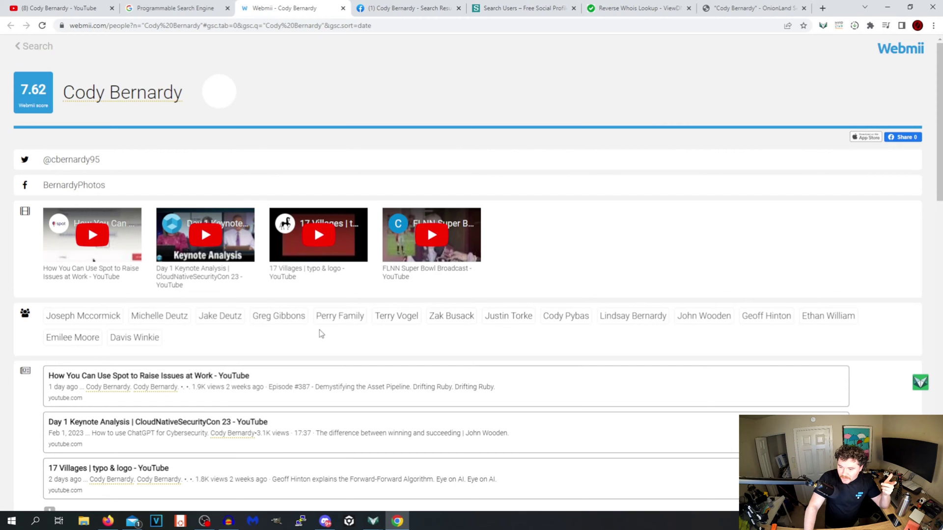
- Scroll through every Webmii result card, then switch to the Facebook people results
{"action": "scroll", "coordinate": [320, 333], "scroll_direction": "down", "scroll_amount": 1}
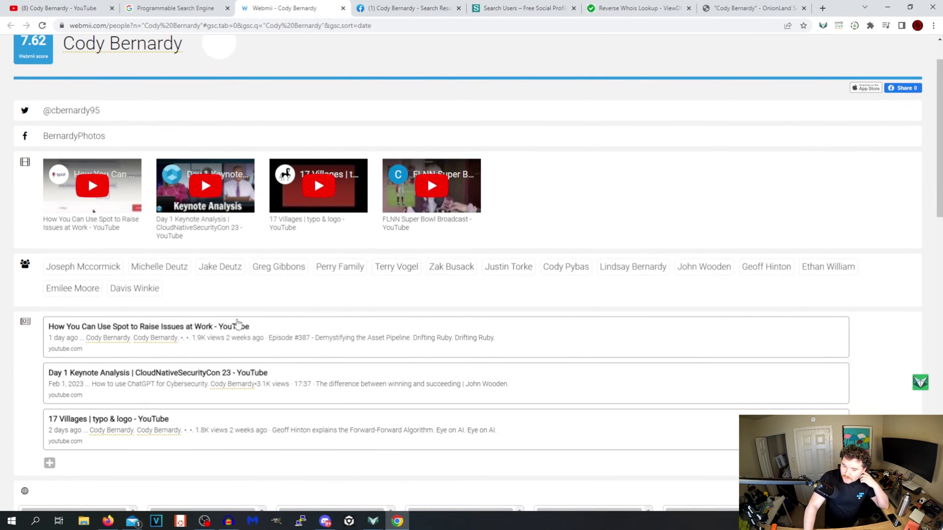
{"action": "scroll", "coordinate": [148, 334], "scroll_direction": "down", "scroll_amount": 4}
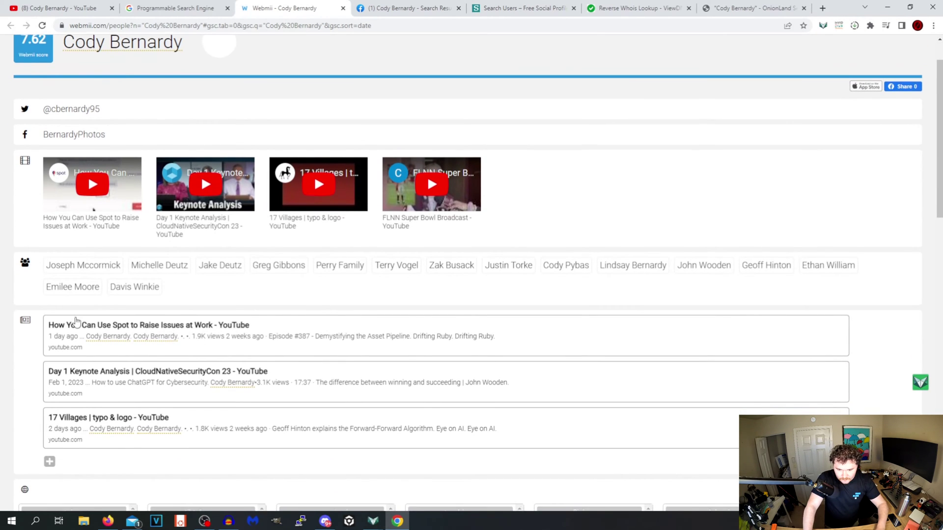
{"action": "scroll", "coordinate": [46, 352], "scroll_direction": "down", "scroll_amount": 1}
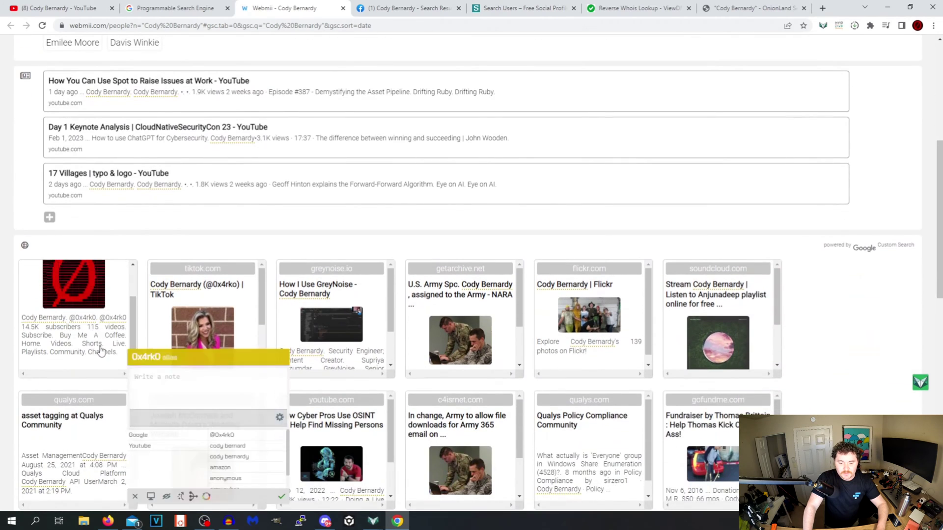
{"action": "scroll", "coordinate": [123, 319], "scroll_direction": "up", "scroll_amount": 2}
{"action": "scroll", "coordinate": [205, 293], "scroll_direction": "down", "scroll_amount": 1}
{"action": "scroll", "coordinate": [206, 292], "scroll_direction": "down", "scroll_amount": 1}
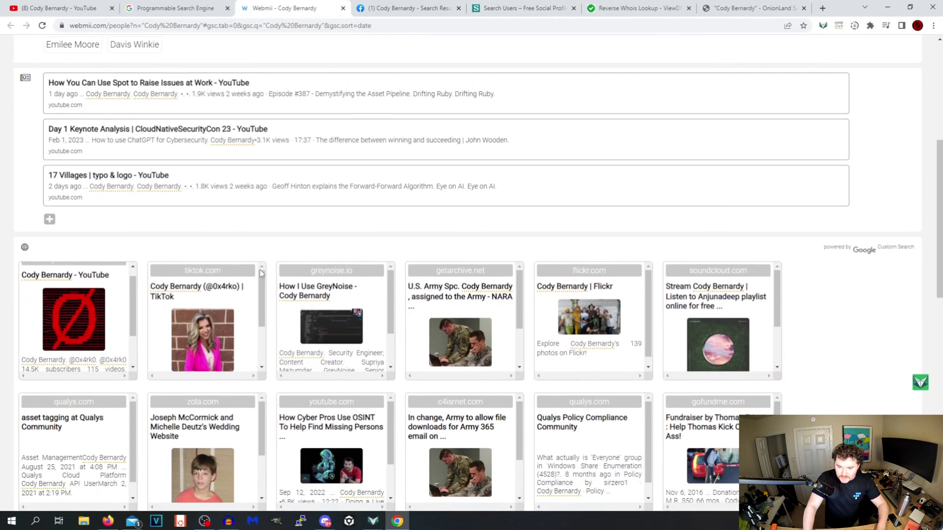
{"action": "scroll", "coordinate": [491, 282], "scroll_direction": "down", "scroll_amount": 1}
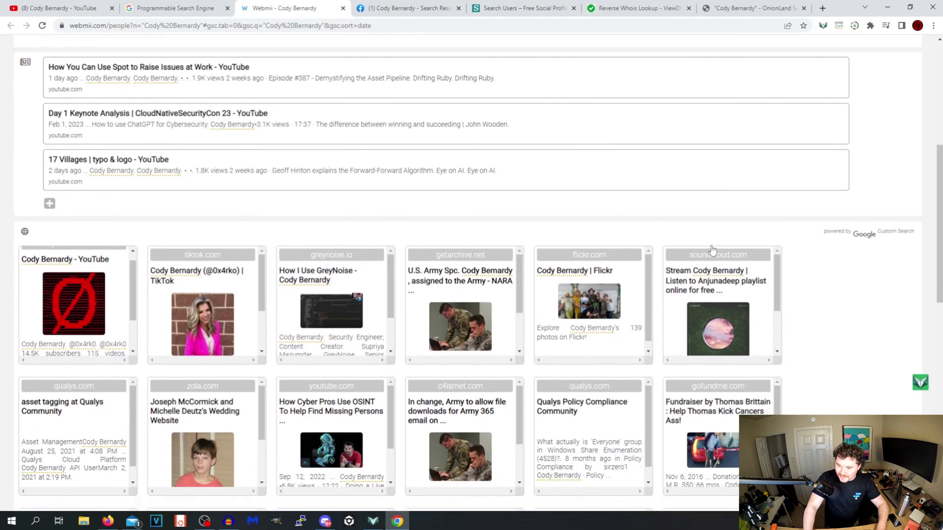
{"action": "scroll", "coordinate": [786, 305], "scroll_direction": "down", "scroll_amount": 1}
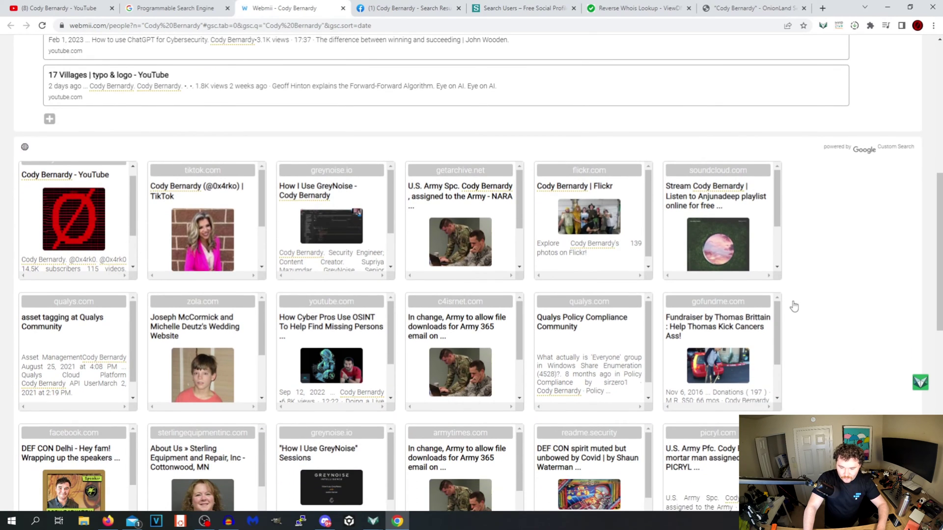
{"action": "scroll", "coordinate": [792, 308], "scroll_direction": "down", "scroll_amount": 3}
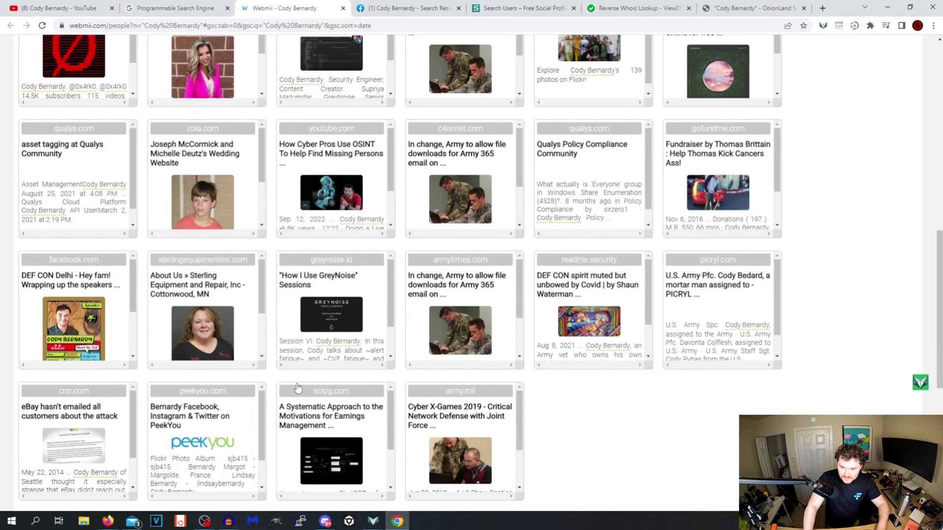
{"action": "scroll", "coordinate": [297, 389], "scroll_direction": "down", "scroll_amount": 1}
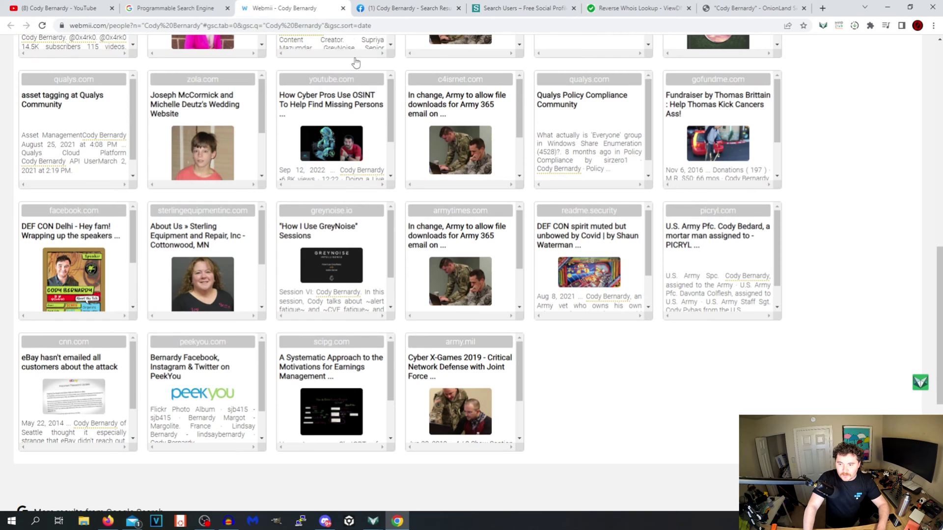
{"action": "left_click", "coordinate": [410, 8]}
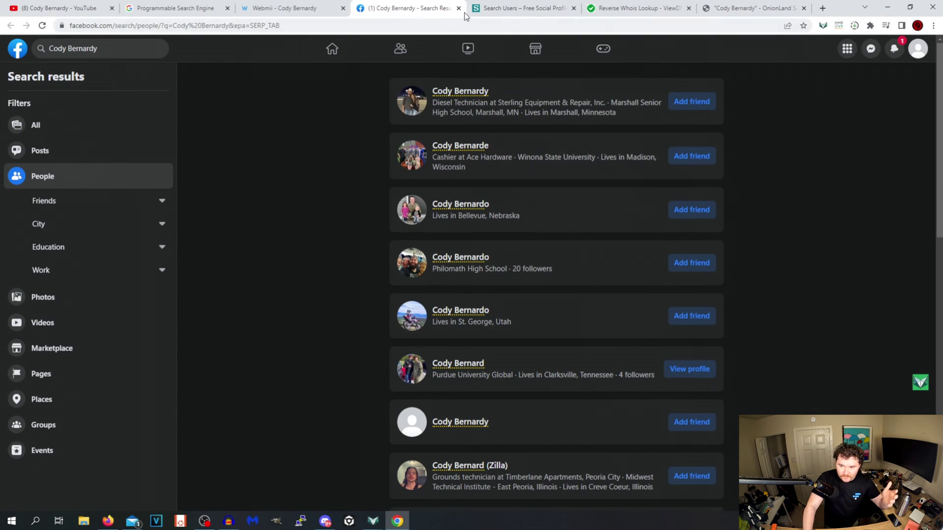
- Open the top person's Facebook profile, view the photo full size, then close the tab
{"action": "left_click", "coordinate": [440, 92]}
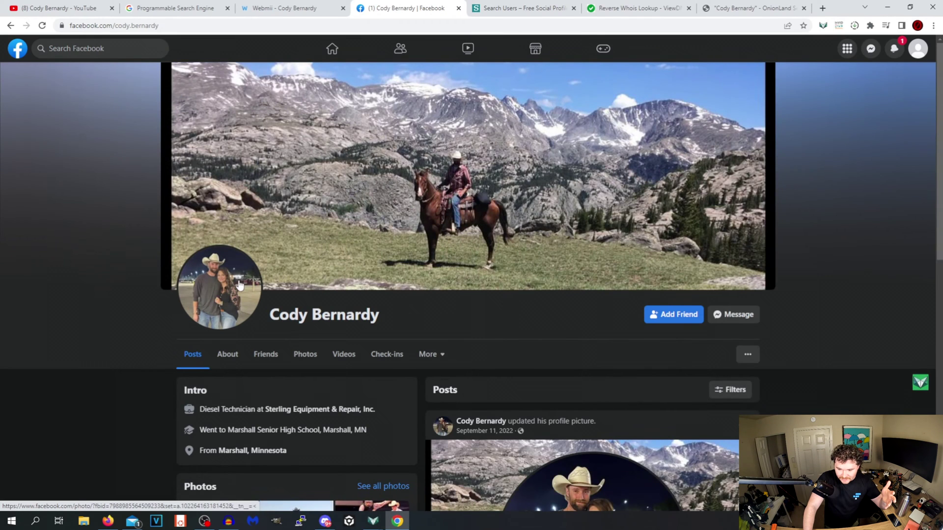
{"action": "left_click", "coordinate": [240, 285]}
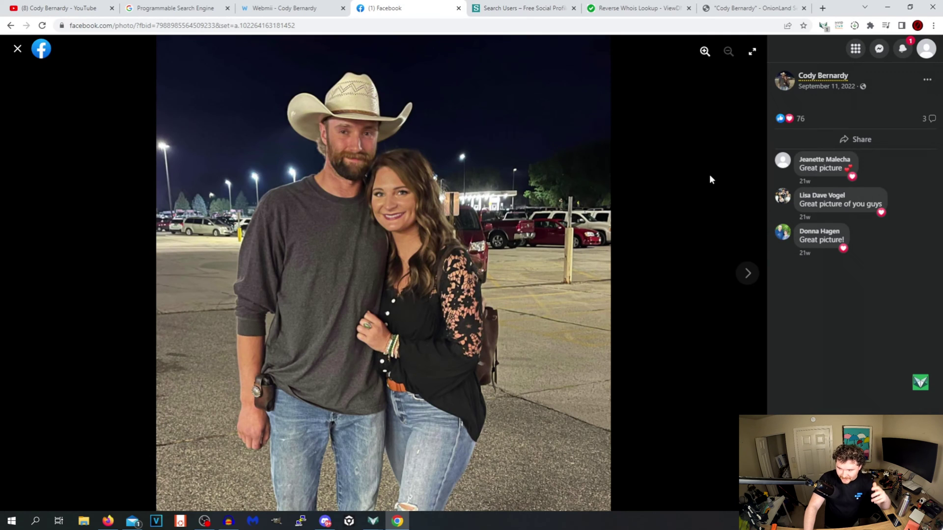
{"action": "key", "text": "ctrl+w"}
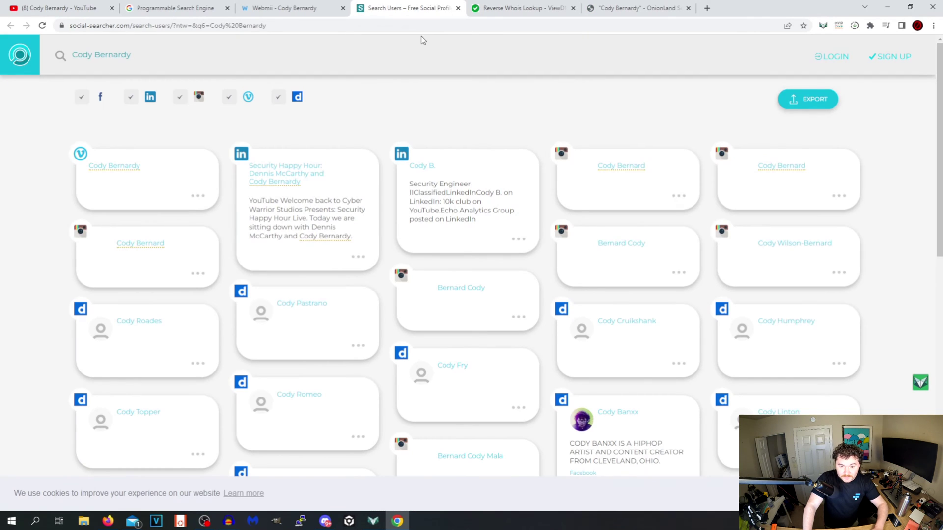
- Close the Social Searcher, ViewDNS, OnionLand, Webmii and Programmable Search Engine tabs
{"action": "left_click", "coordinate": [466, 8]}
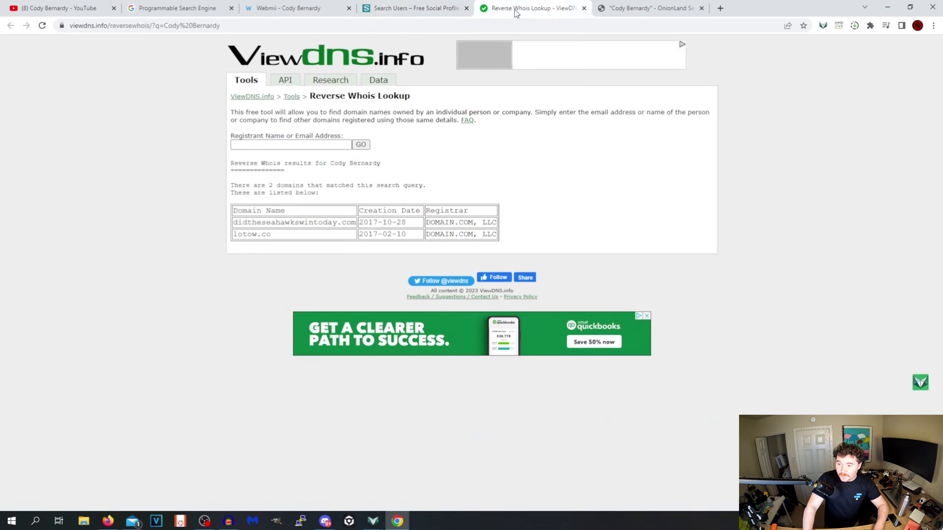
{"action": "left_click", "coordinate": [467, 8]}
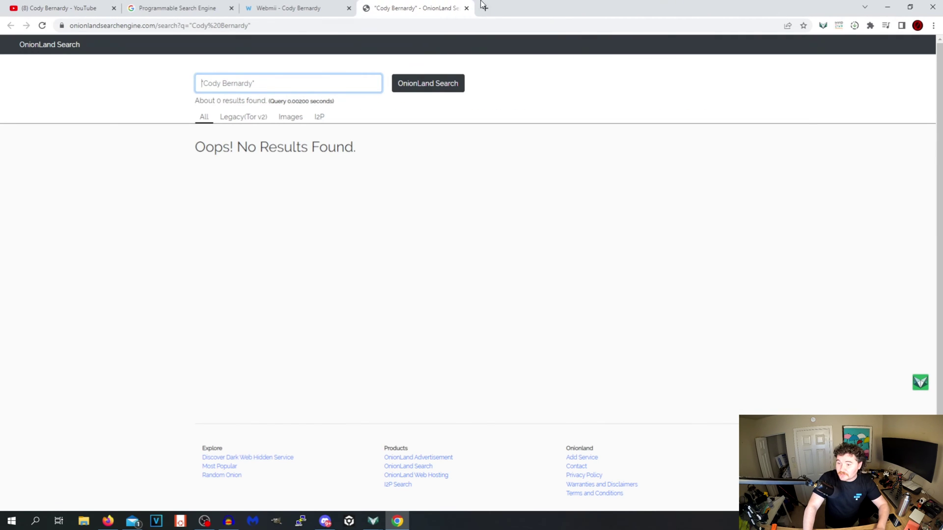
{"action": "left_click", "coordinate": [467, 8]}
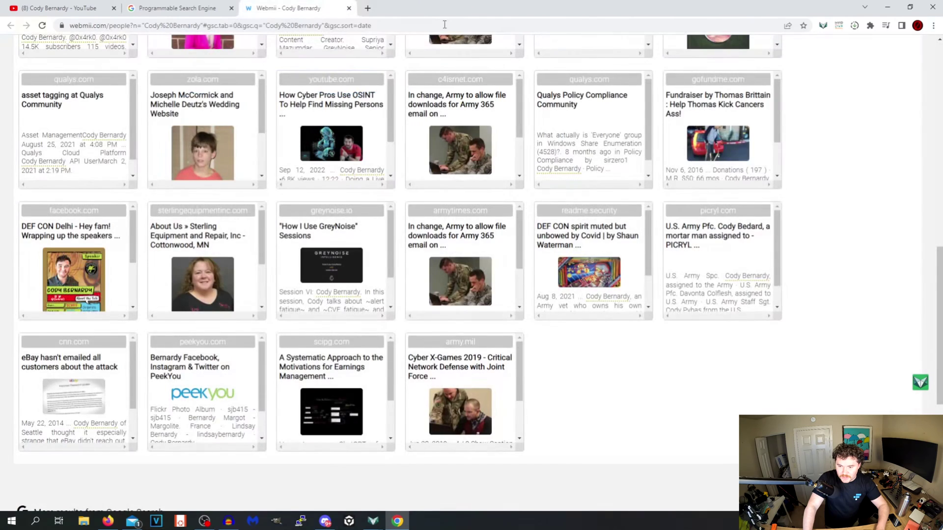
{"action": "left_click", "coordinate": [349, 9]}
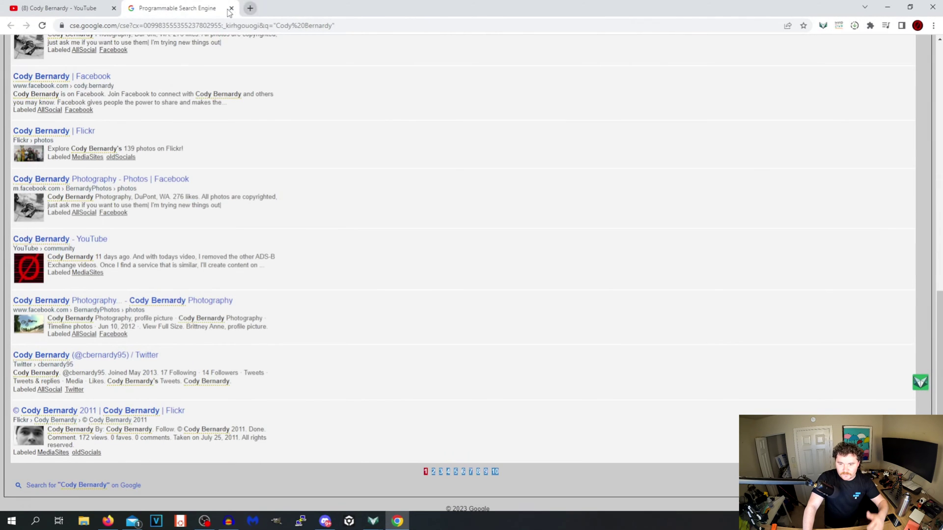
{"action": "left_click", "coordinate": [231, 9]}
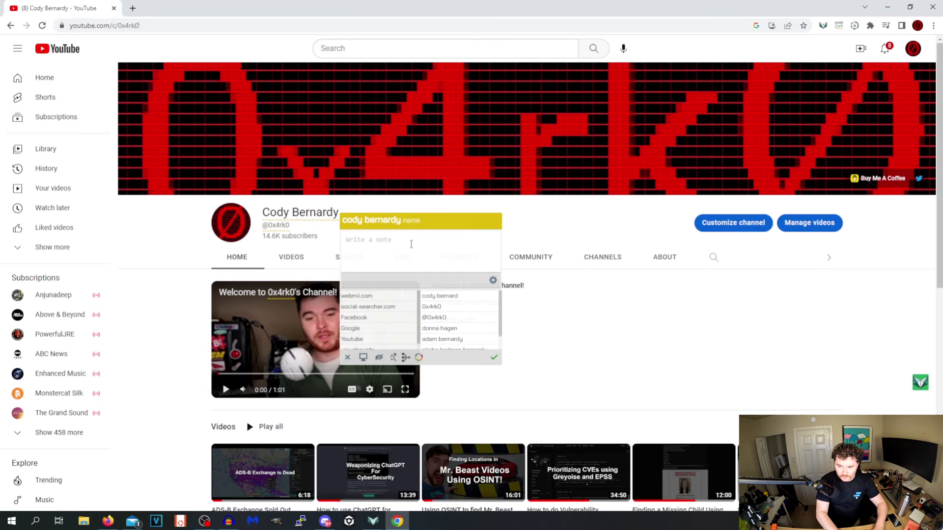
- Enter the note text 'sdpufasdfuas' on the owner's Name item
{"action": "type", "text": "sdpufasdfuas"}
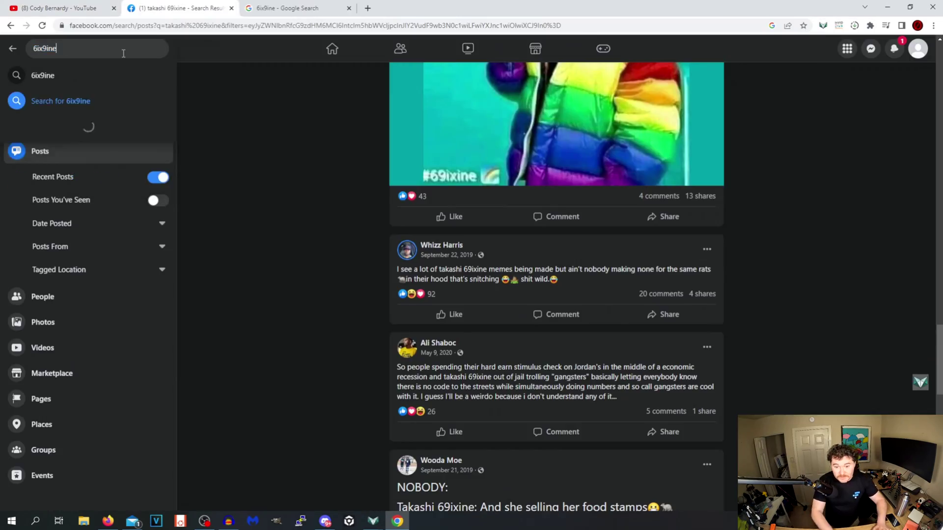
- Search Facebook for '6ix9ine' and filter to Posts with Recent Posts on
{"action": "key", "text": "Return"}
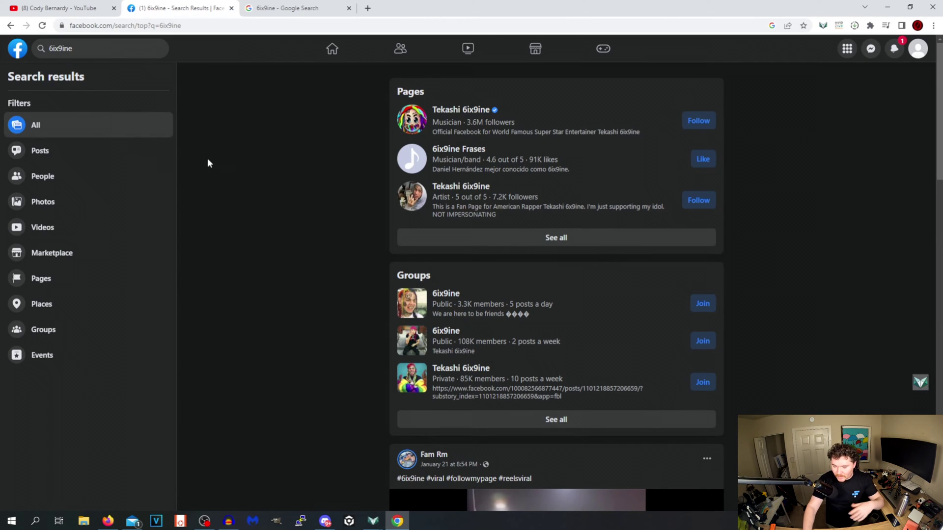
{"action": "left_click", "coordinate": [85, 163]}
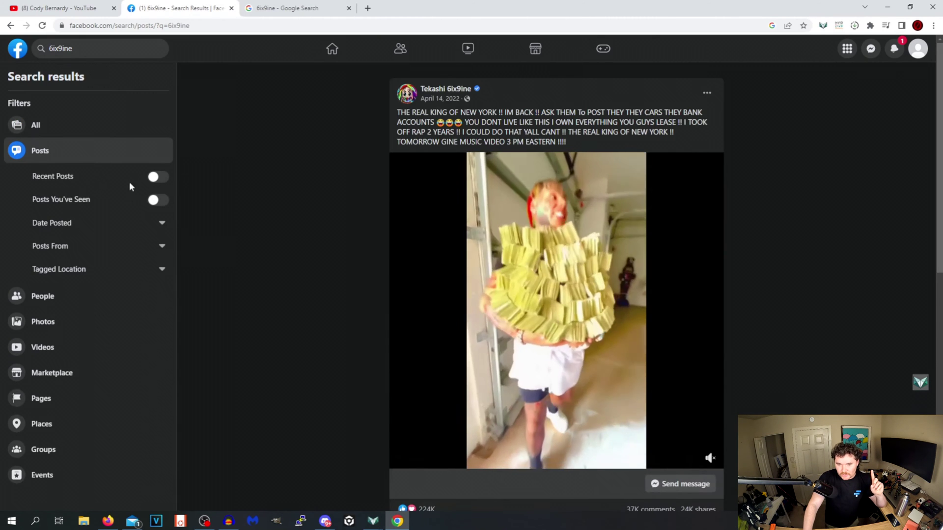
{"action": "left_click", "coordinate": [157, 182]}
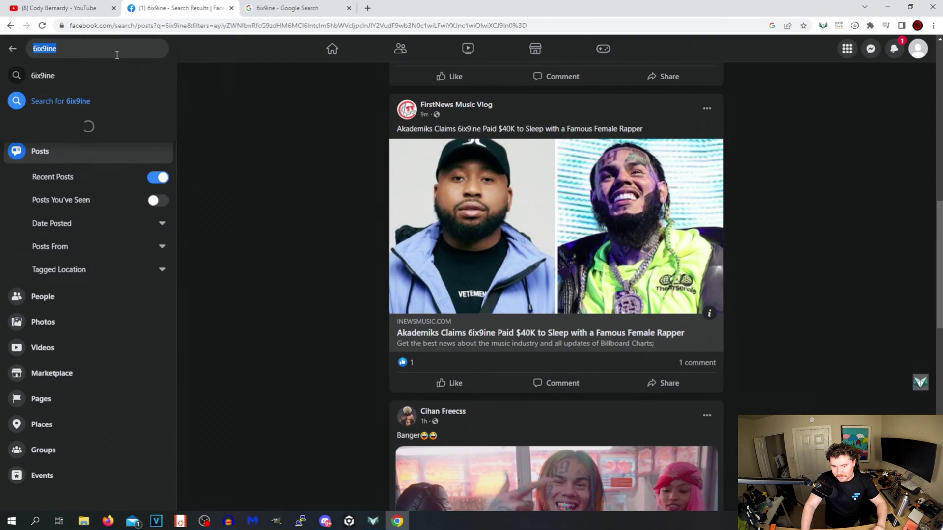
- Filter the 6ix9ine post results by date to posts from 2015
{"action": "left_click", "coordinate": [260, 190]}
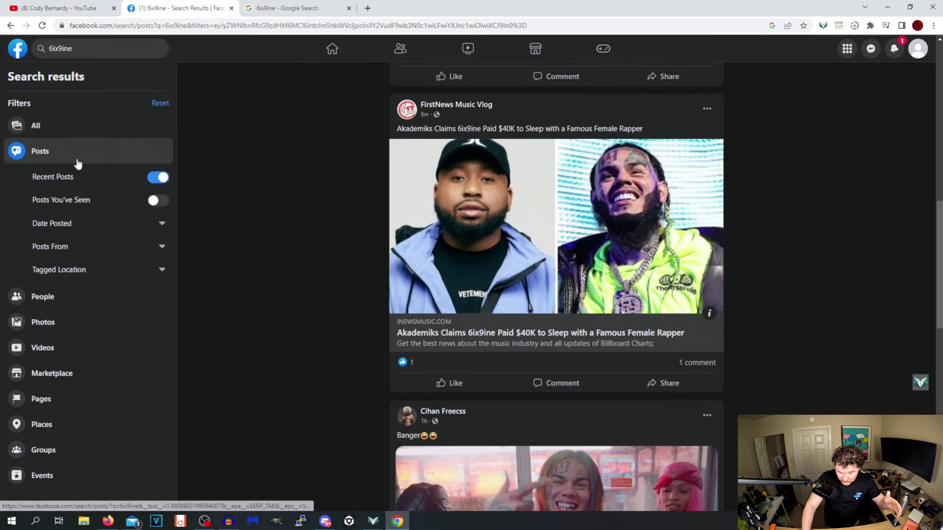
{"action": "left_click", "coordinate": [74, 224]}
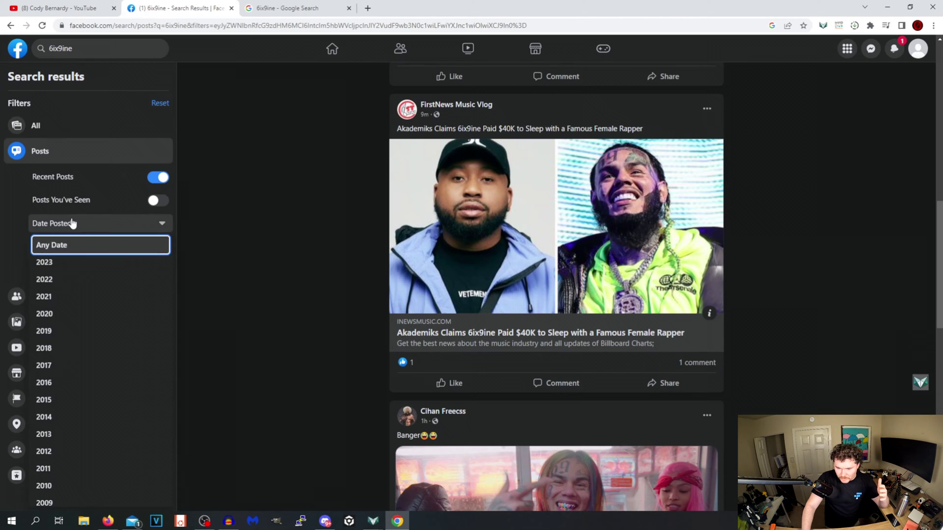
{"action": "left_click", "coordinate": [122, 245]}
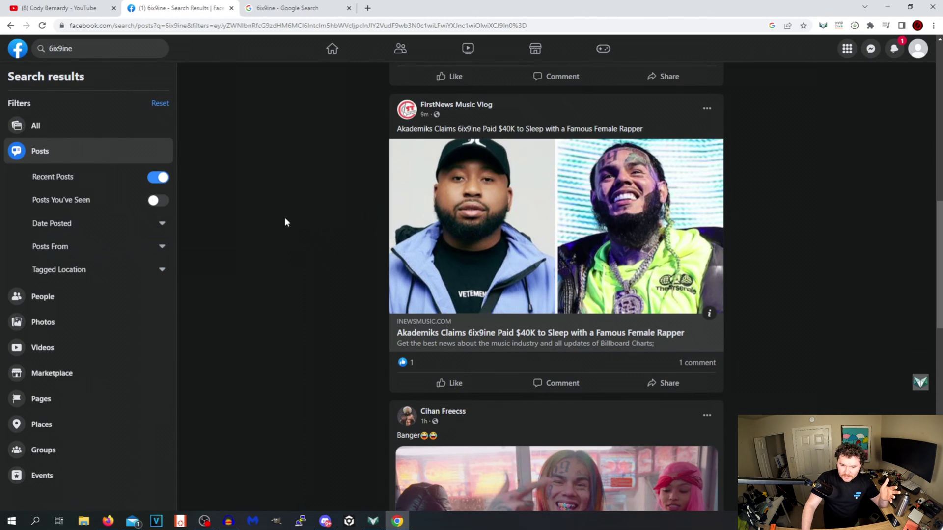
{"action": "left_click", "coordinate": [83, 251]}
{"action": "left_click", "coordinate": [216, 272]}
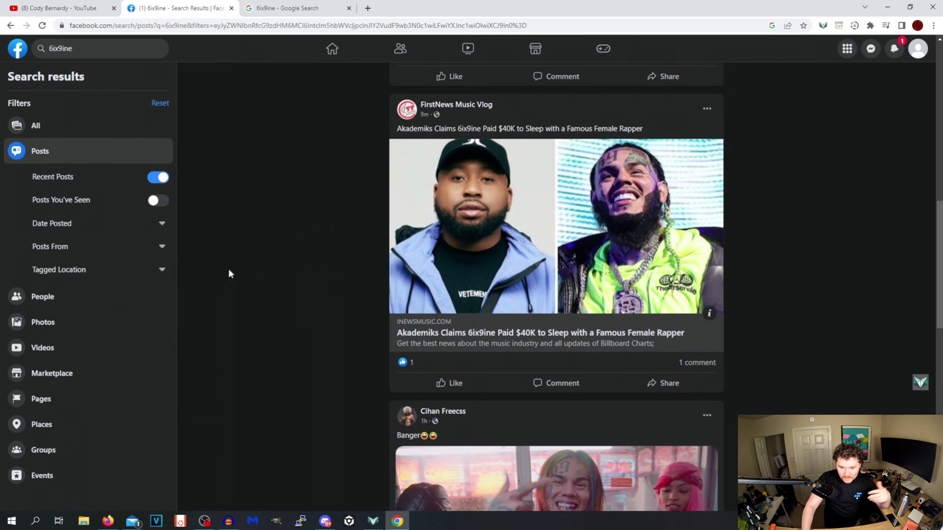
{"action": "left_click", "coordinate": [98, 270]}
{"action": "left_click", "coordinate": [261, 271]}
{"action": "left_click", "coordinate": [121, 226]}
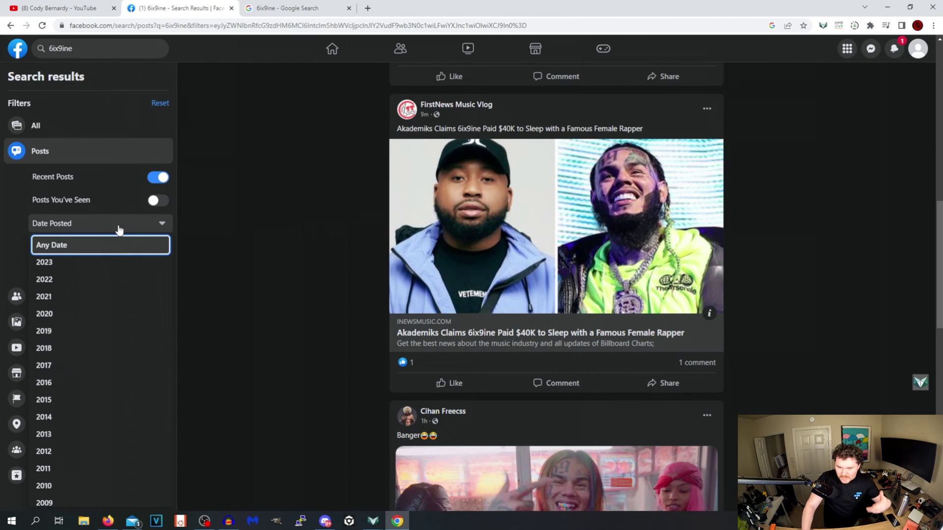
{"action": "scroll", "coordinate": [180, 384], "scroll_direction": "down", "scroll_amount": 5}
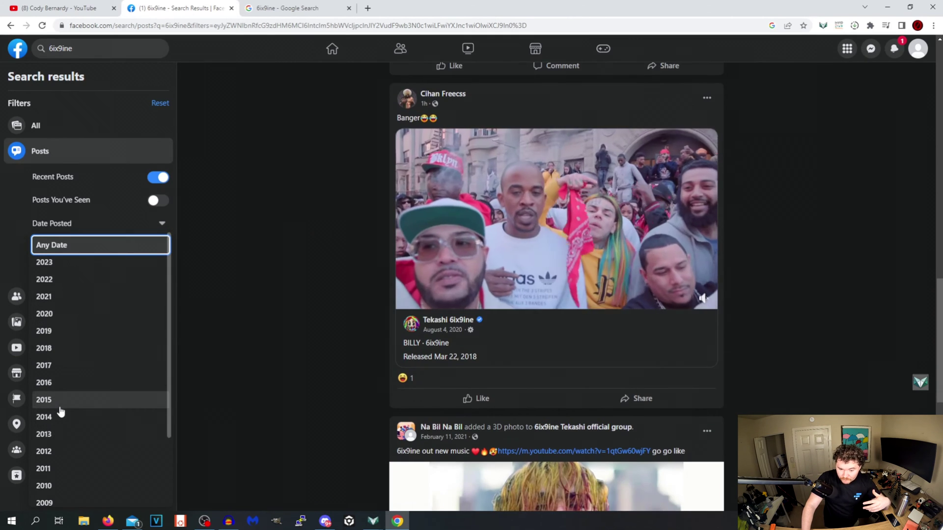
{"action": "left_click", "coordinate": [58, 408]}
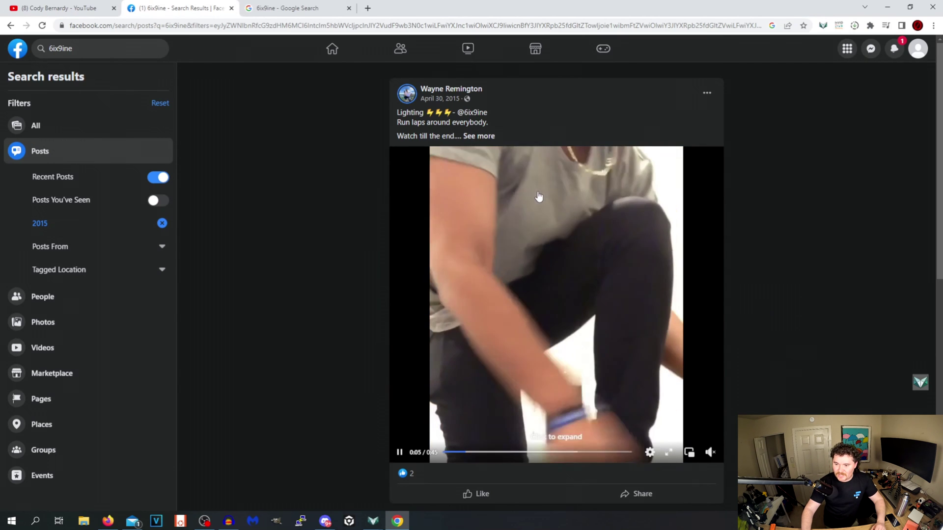
- Watch the 2015 video in the full viewer, pause it at 0:26, and return to results
{"action": "left_click", "coordinate": [539, 452]}
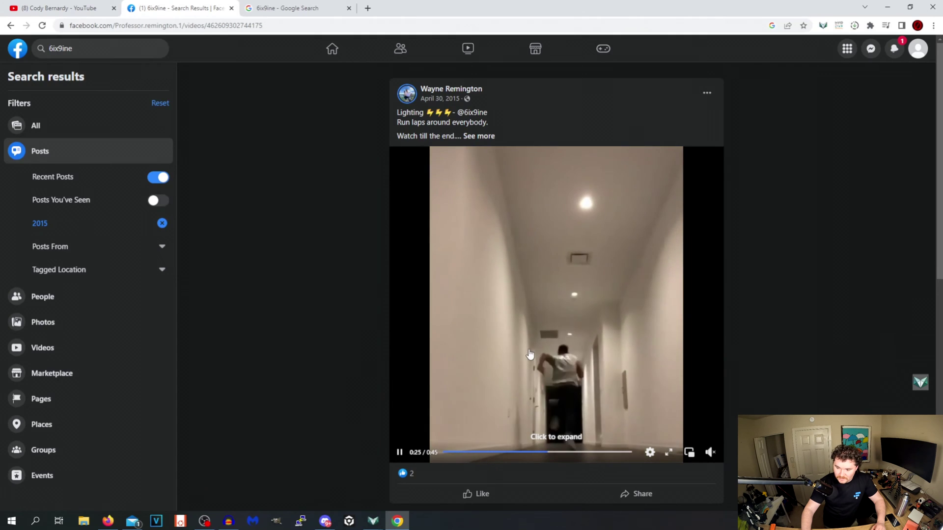
{"action": "left_click", "coordinate": [530, 354]}
{"action": "left_click", "coordinate": [280, 305]}
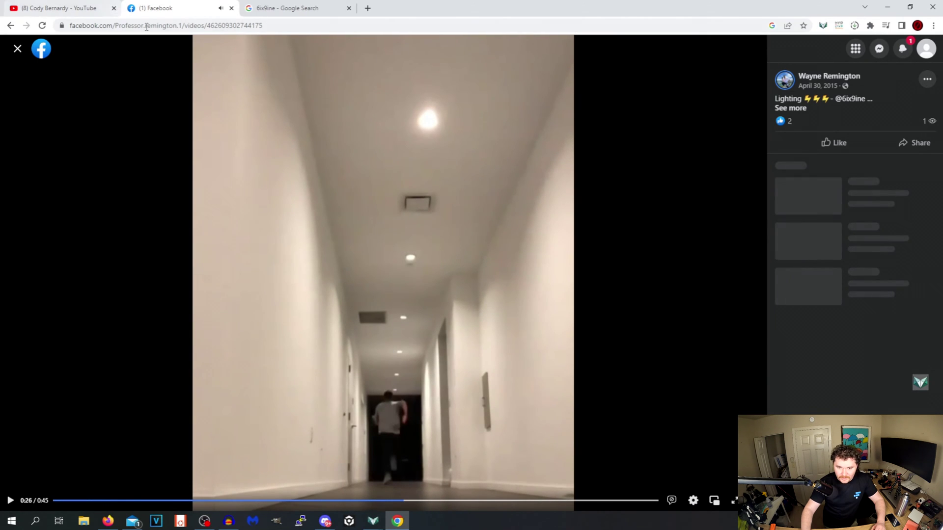
{"action": "left_click", "coordinate": [18, 48]}
- Scroll through the 2015 post results down to 'End of results'
{"action": "scroll", "coordinate": [386, 222], "scroll_direction": "down", "scroll_amount": 10}
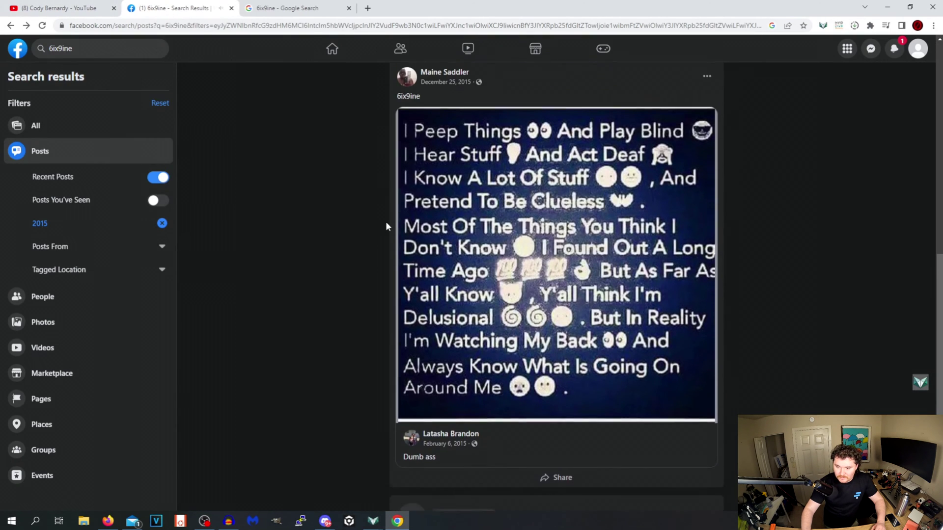
{"action": "scroll", "coordinate": [386, 224], "scroll_direction": "up", "scroll_amount": 1}
{"action": "scroll", "coordinate": [448, 195], "scroll_direction": "down", "scroll_amount": 9}
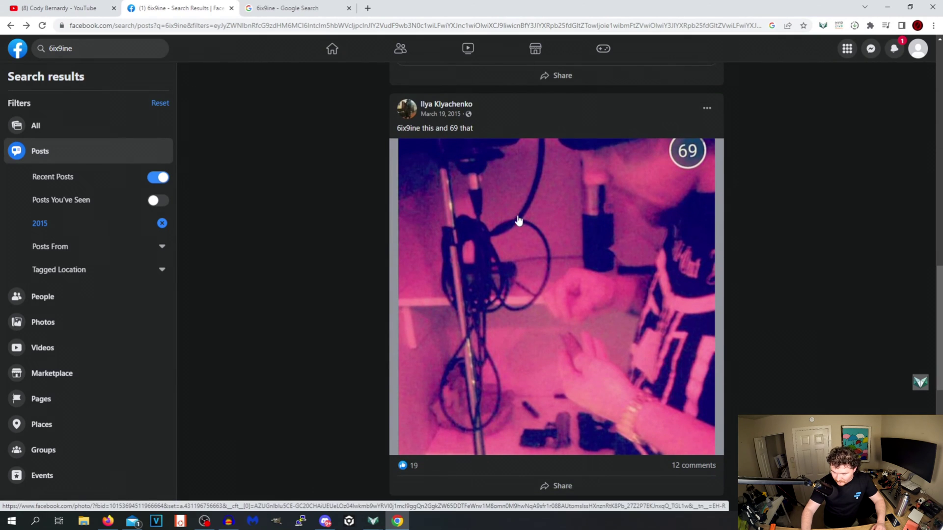
{"action": "scroll", "coordinate": [518, 221], "scroll_direction": "down", "scroll_amount": 10}
{"action": "scroll", "coordinate": [518, 221], "scroll_direction": "up", "scroll_amount": 6}
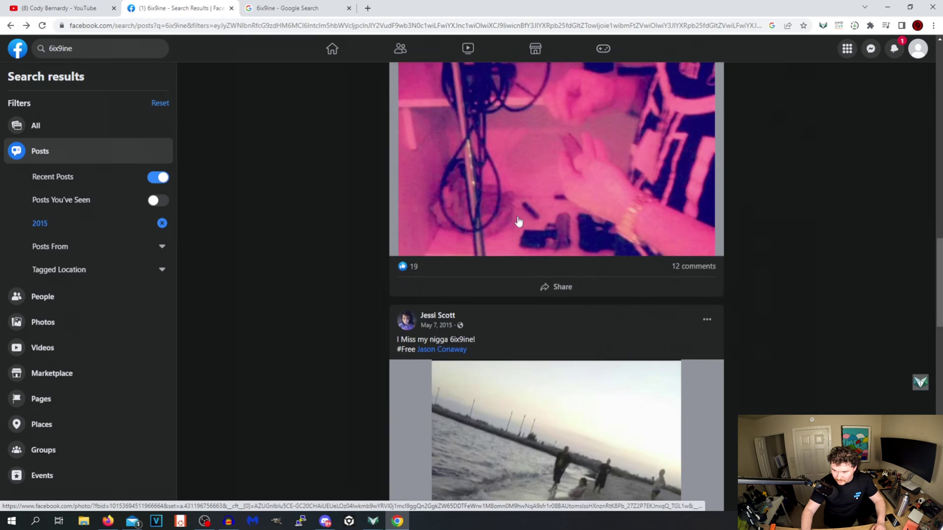
{"action": "scroll", "coordinate": [518, 221], "scroll_direction": "up", "scroll_amount": 8}
{"action": "scroll", "coordinate": [518, 222], "scroll_direction": "down", "scroll_amount": 14}
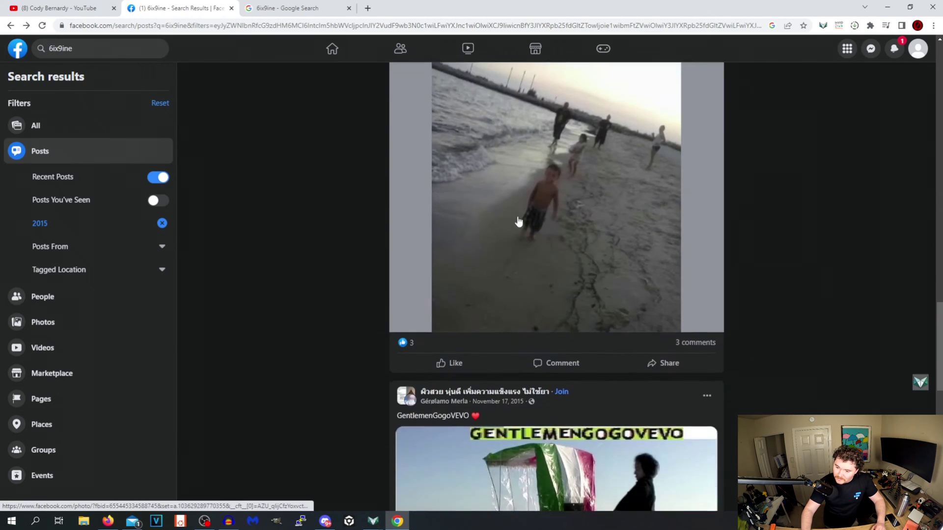
{"action": "scroll", "coordinate": [519, 221], "scroll_direction": "down", "scroll_amount": 10}
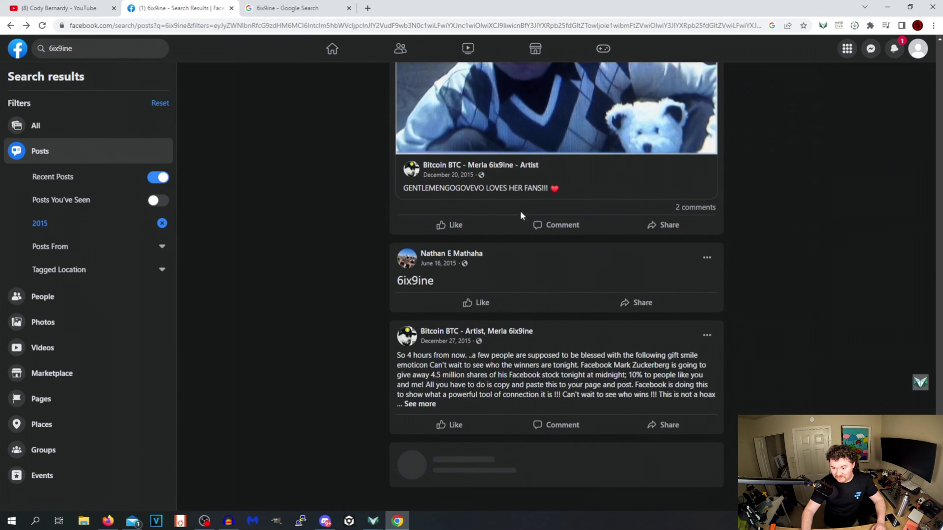
{"action": "scroll", "coordinate": [433, 284], "scroll_direction": "down", "scroll_amount": 2}
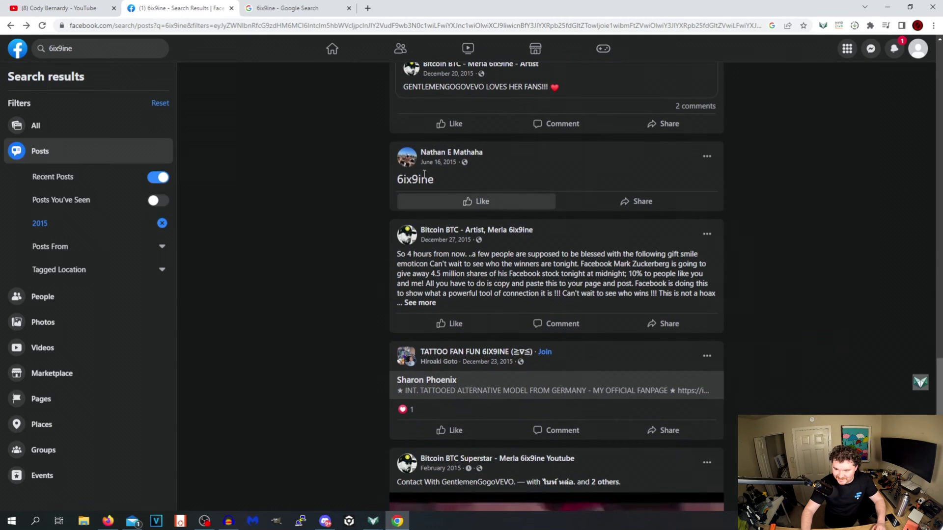
{"action": "scroll", "coordinate": [554, 289], "scroll_direction": "down", "scroll_amount": 1}
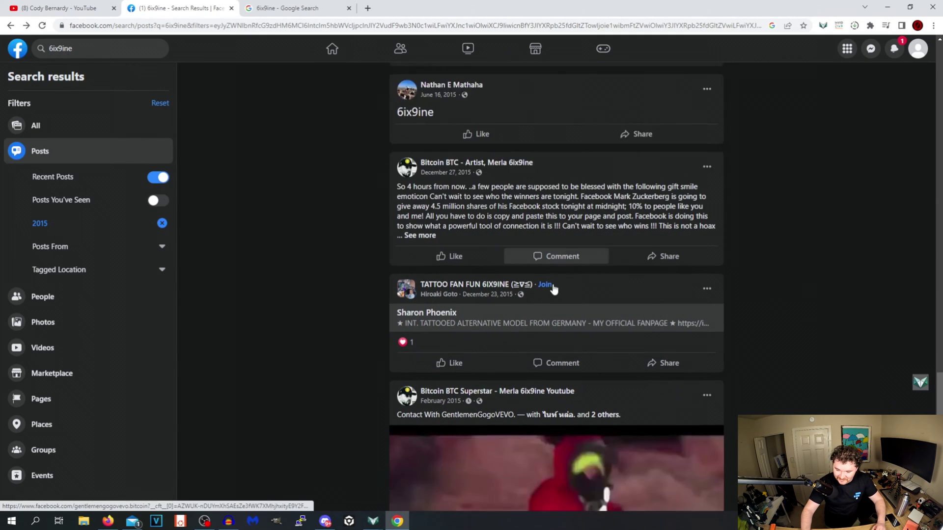
{"action": "scroll", "coordinate": [557, 303], "scroll_direction": "down", "scroll_amount": 3}
{"action": "scroll", "coordinate": [562, 314], "scroll_direction": "down", "scroll_amount": 5}
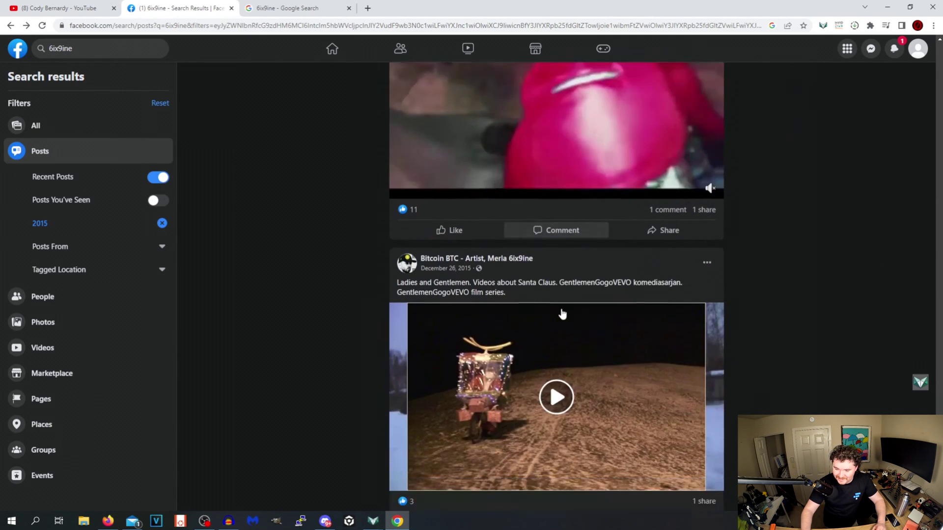
{"action": "scroll", "coordinate": [563, 314], "scroll_direction": "down", "scroll_amount": 1}
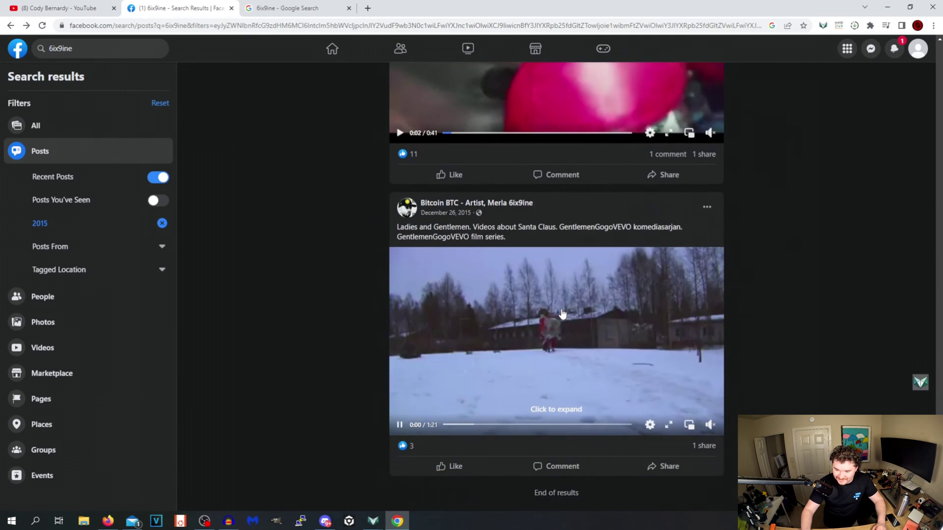
{"action": "left_click", "coordinate": [54, 221]}
- Filter the 6ix9ine post results to 2016 and glance over the updated list
{"action": "left_click", "coordinate": [53, 386]}
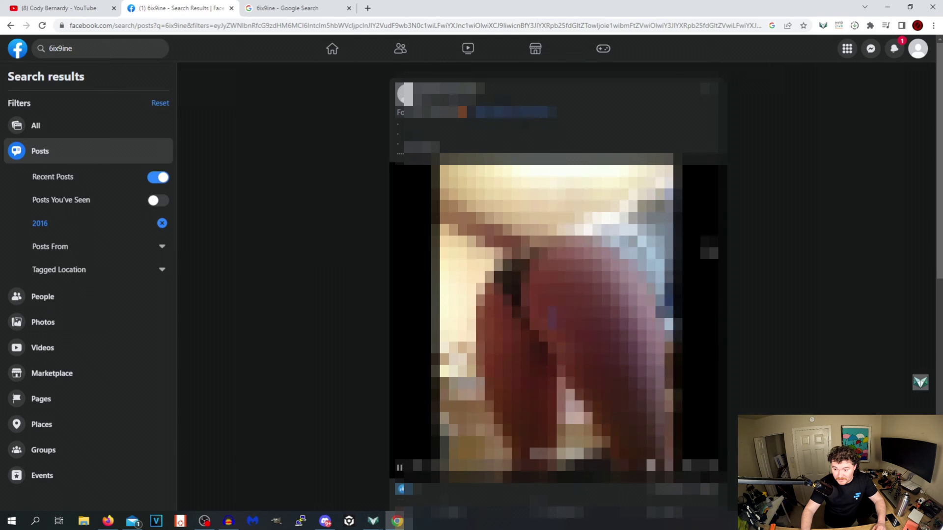
{"action": "scroll", "coordinate": [709, 248], "scroll_direction": "down", "scroll_amount": 8}
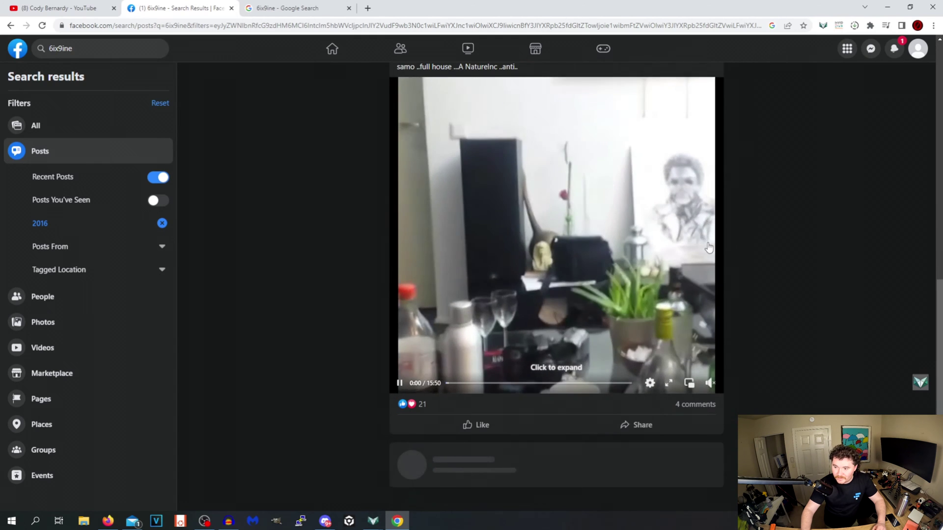
{"action": "scroll", "coordinate": [708, 248], "scroll_direction": "up", "scroll_amount": 1}
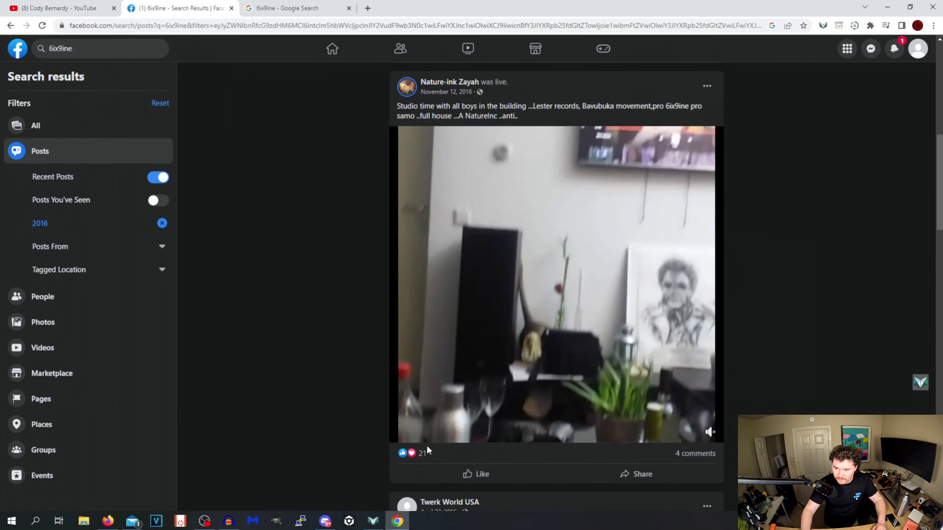
- Skim the Nature-ink Zayah live video at 5:46, 7:55, 11:28 and near the end, then return to the 2016 results
{"action": "left_click", "coordinate": [513, 433]}
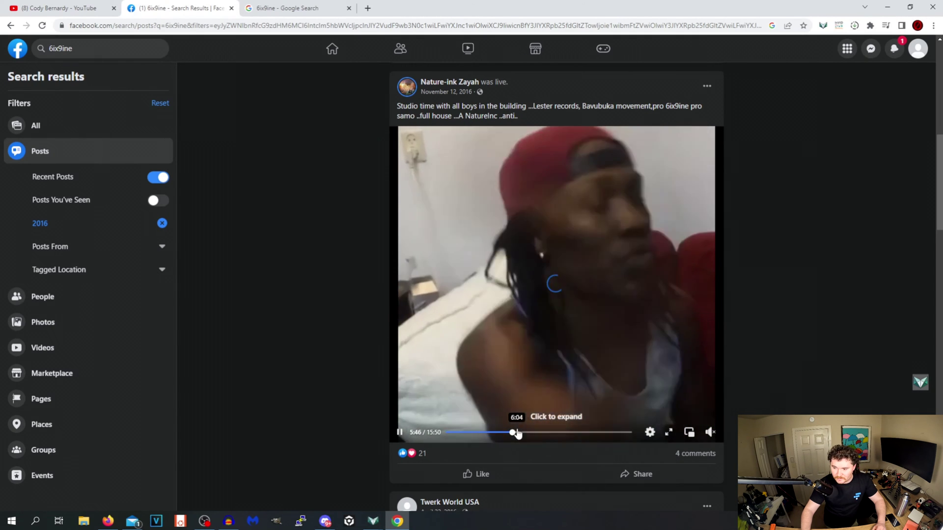
{"action": "left_click", "coordinate": [538, 432]}
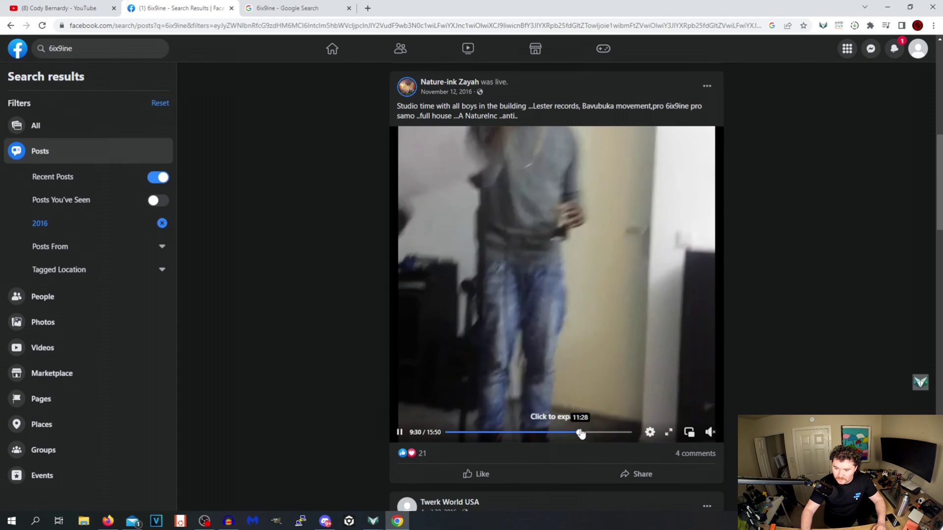
{"action": "left_click", "coordinate": [580, 432]}
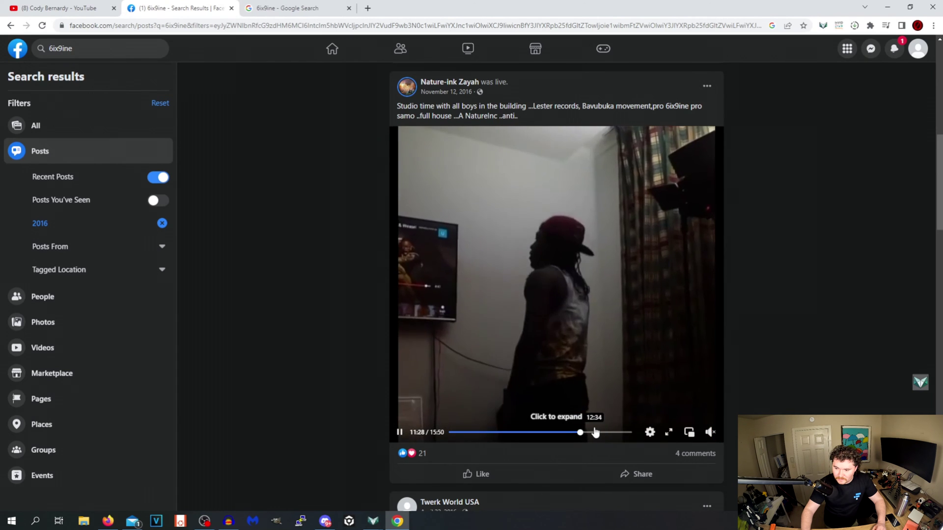
{"action": "left_click", "coordinate": [598, 432]}
{"action": "left_click", "coordinate": [621, 351]}
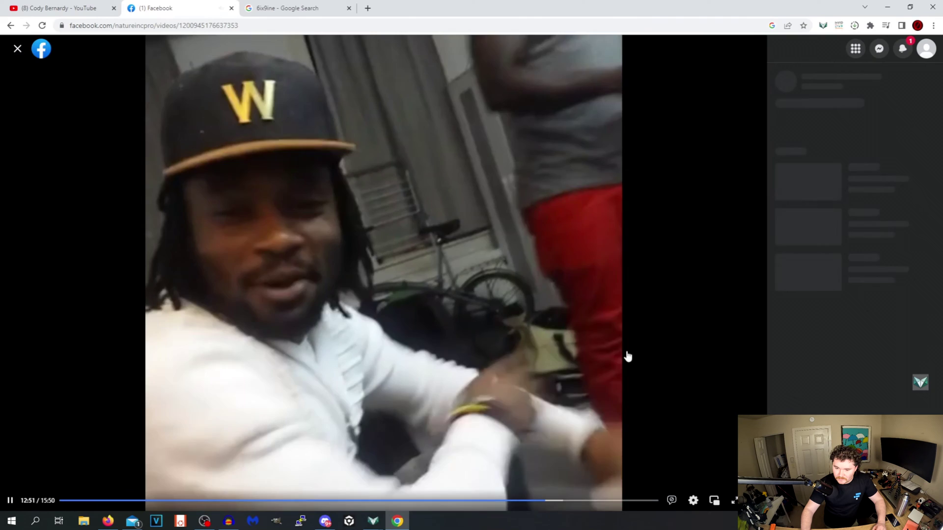
{"action": "left_click", "coordinate": [17, 48]}
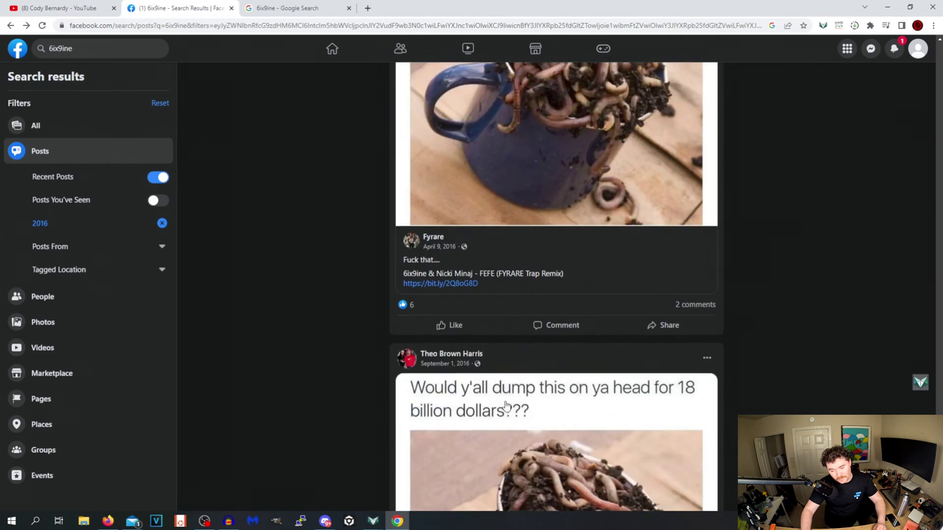
{"action": "scroll", "coordinate": [507, 406], "scroll_direction": "down", "scroll_amount": 8}
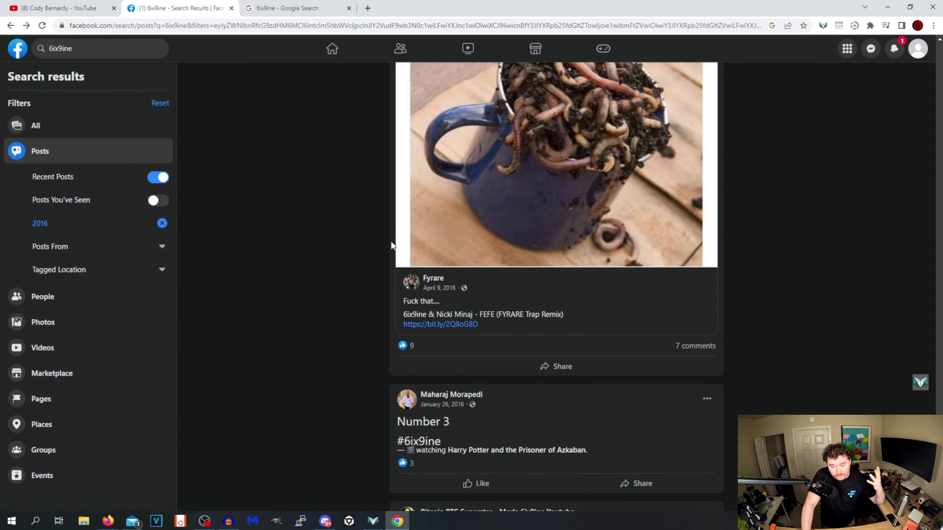
{"action": "scroll", "coordinate": [381, 243], "scroll_direction": "down", "scroll_amount": 14}
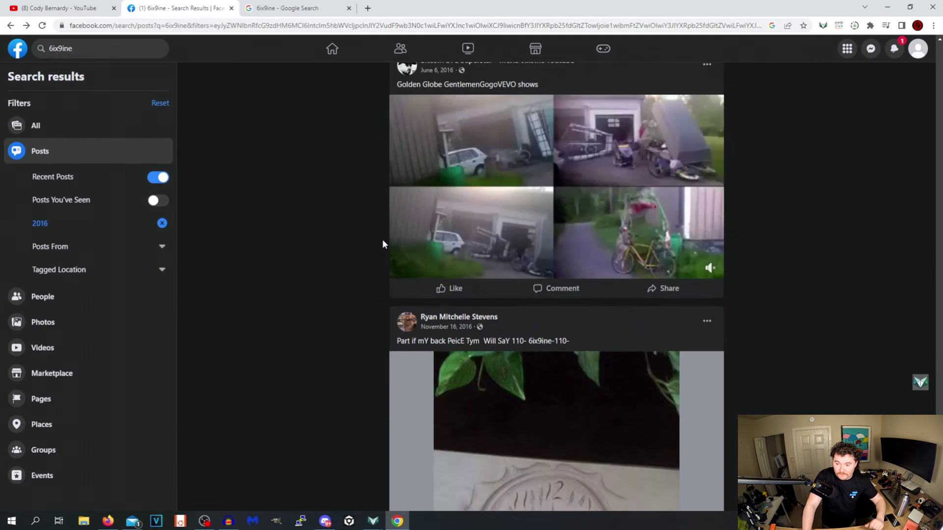
{"action": "scroll", "coordinate": [382, 244], "scroll_direction": "down", "scroll_amount": 12}
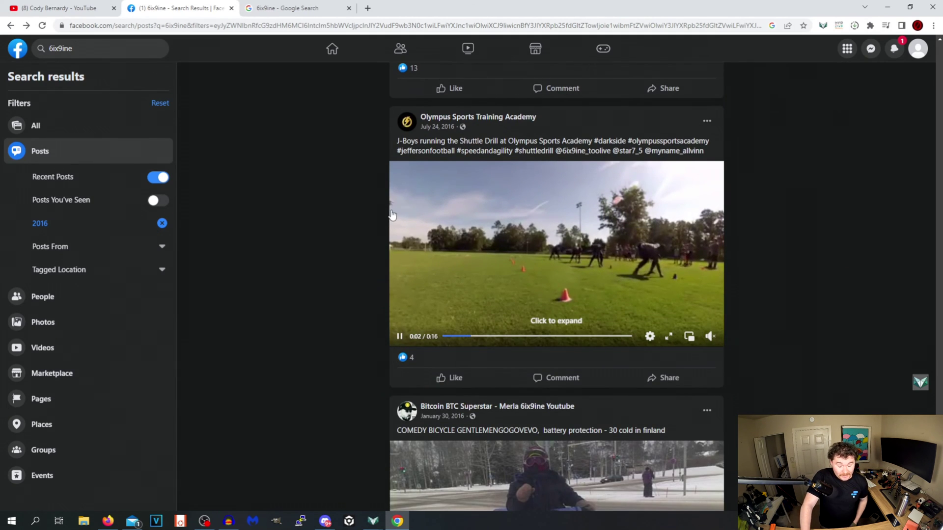
{"action": "scroll", "coordinate": [416, 274], "scroll_direction": "down", "scroll_amount": 10}
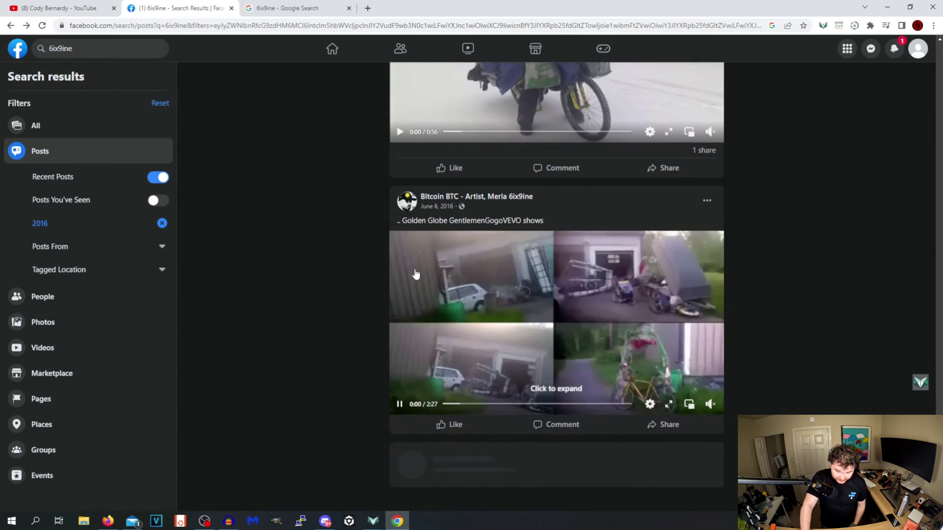
{"action": "scroll", "coordinate": [415, 274], "scroll_direction": "down", "scroll_amount": 4}
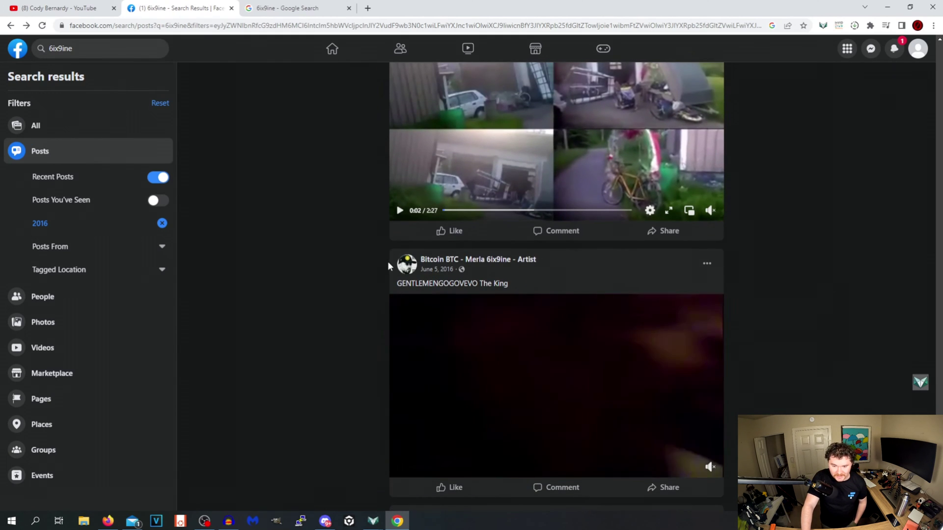
{"action": "scroll", "coordinate": [334, 252], "scroll_direction": "down", "scroll_amount": 7}
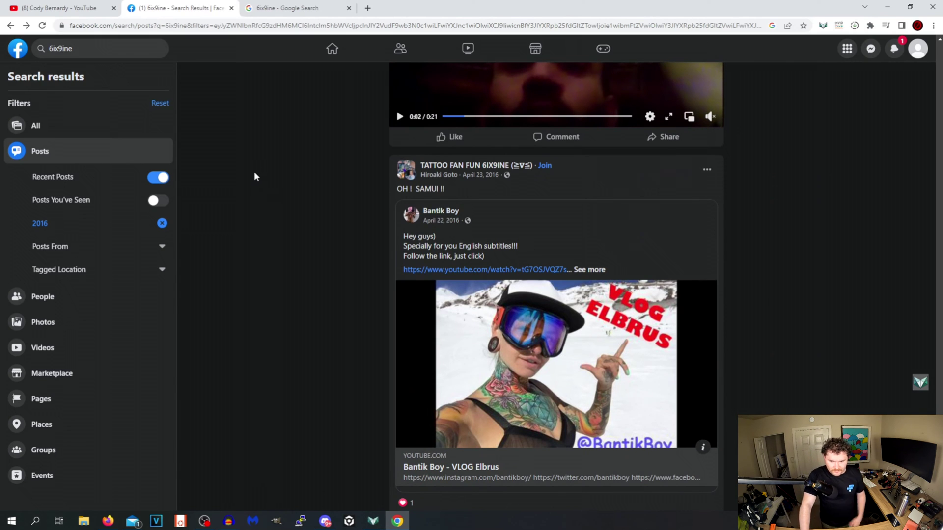
{"action": "scroll", "coordinate": [283, 217], "scroll_direction": "down", "scroll_amount": 1}
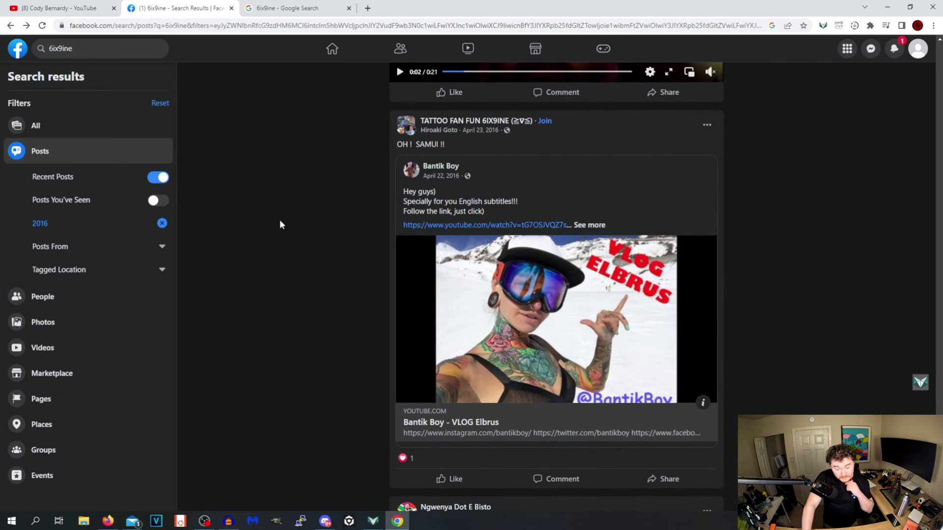